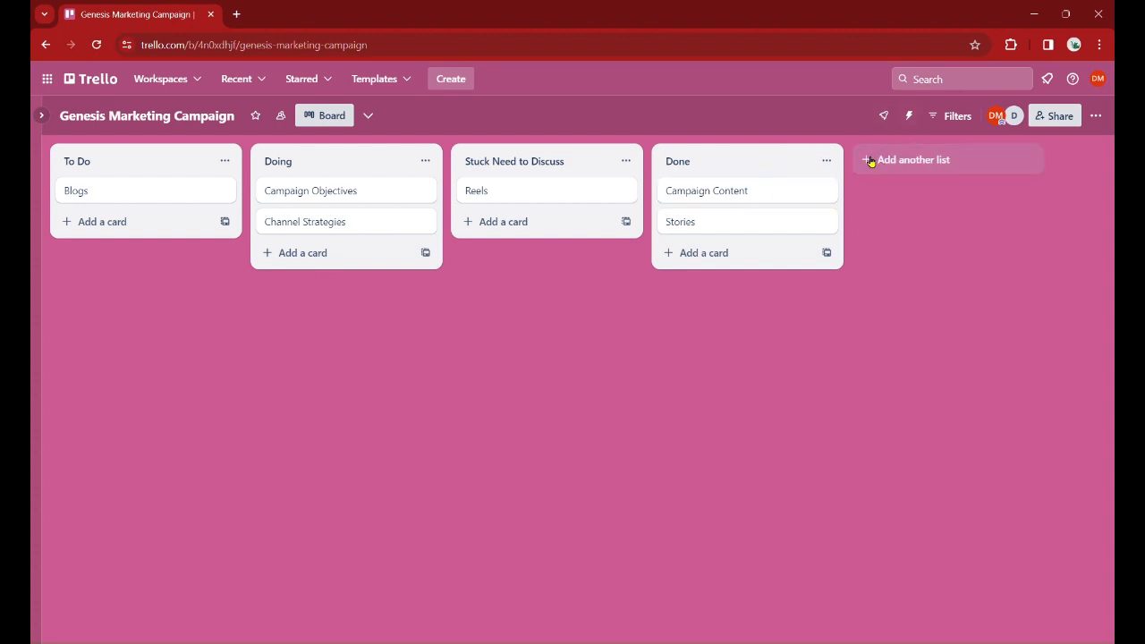
# - Add a list titled Review to the board and place it between the Stuck Need to Discuss and Done lists
pyautogui.click(873, 161)
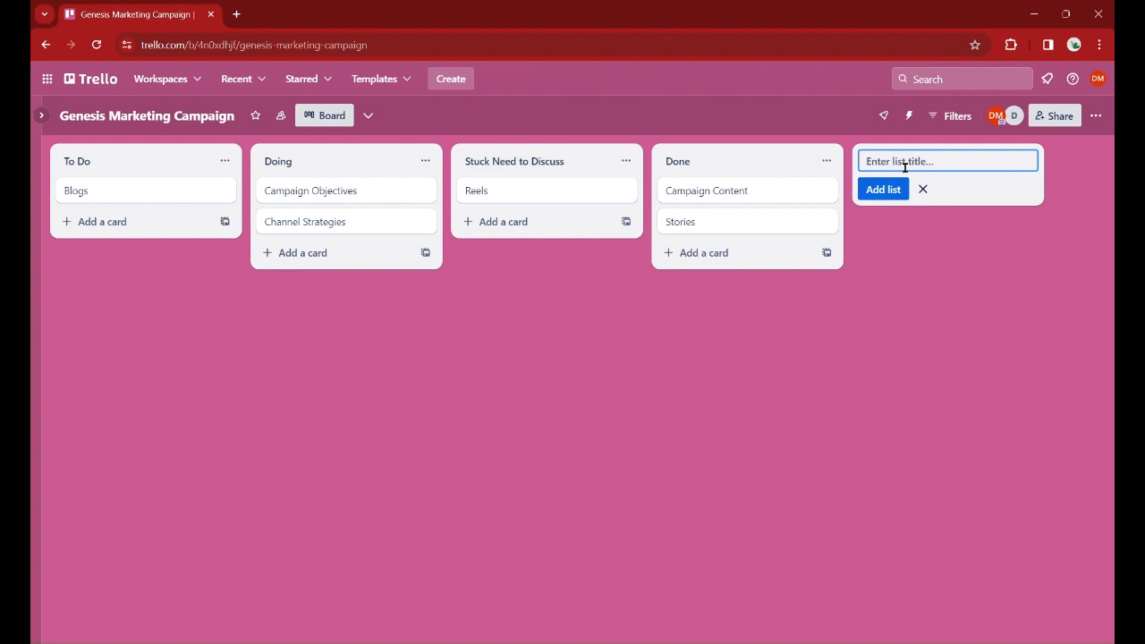
pyautogui.write('Review')
pyautogui.click(951, 262)
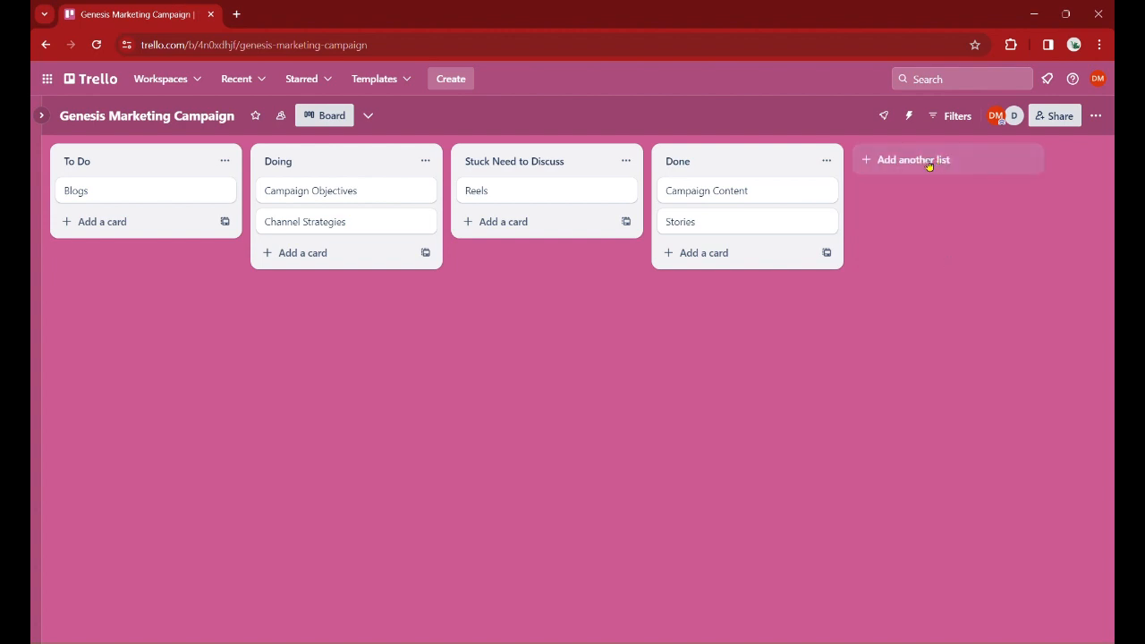
pyautogui.click(937, 164)
pyautogui.click(896, 190)
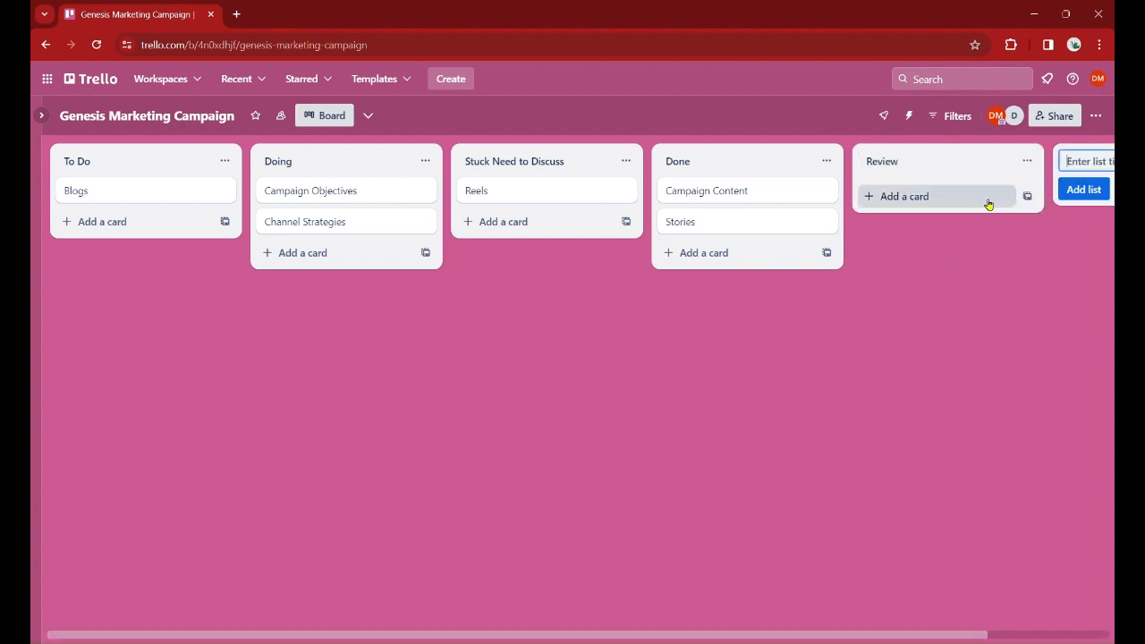
pyautogui.moveTo(979, 155); pyautogui.dragTo(720, 159)
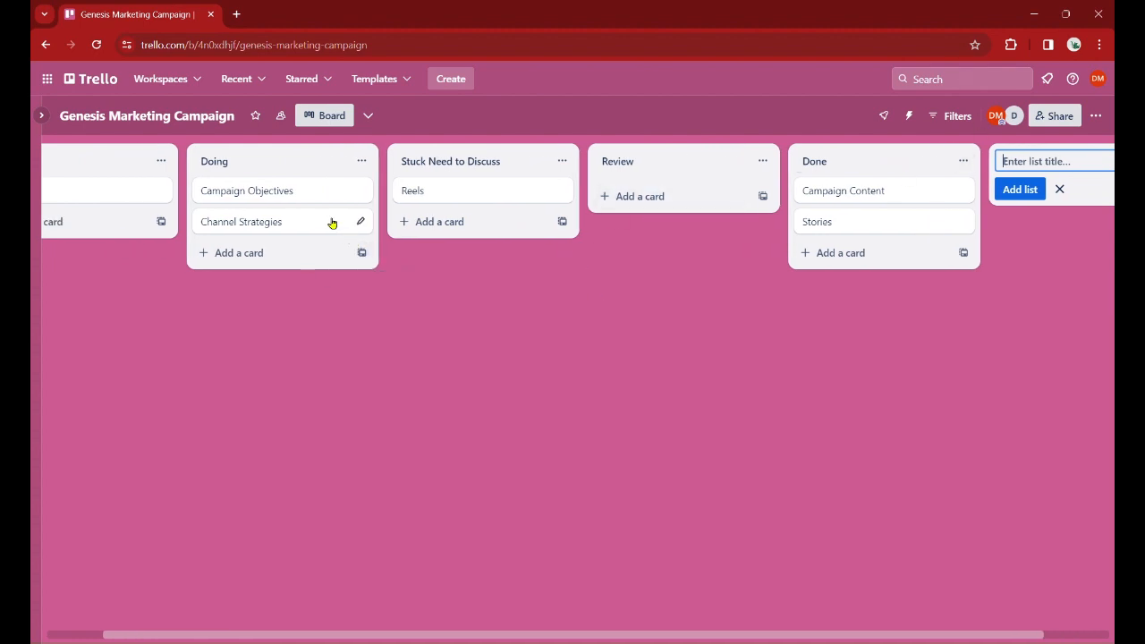
# - Move the Channel Strategies card from the Doing list to the first place in the Done list
pyautogui.moveTo(327, 222); pyautogui.dragTo(835, 188)
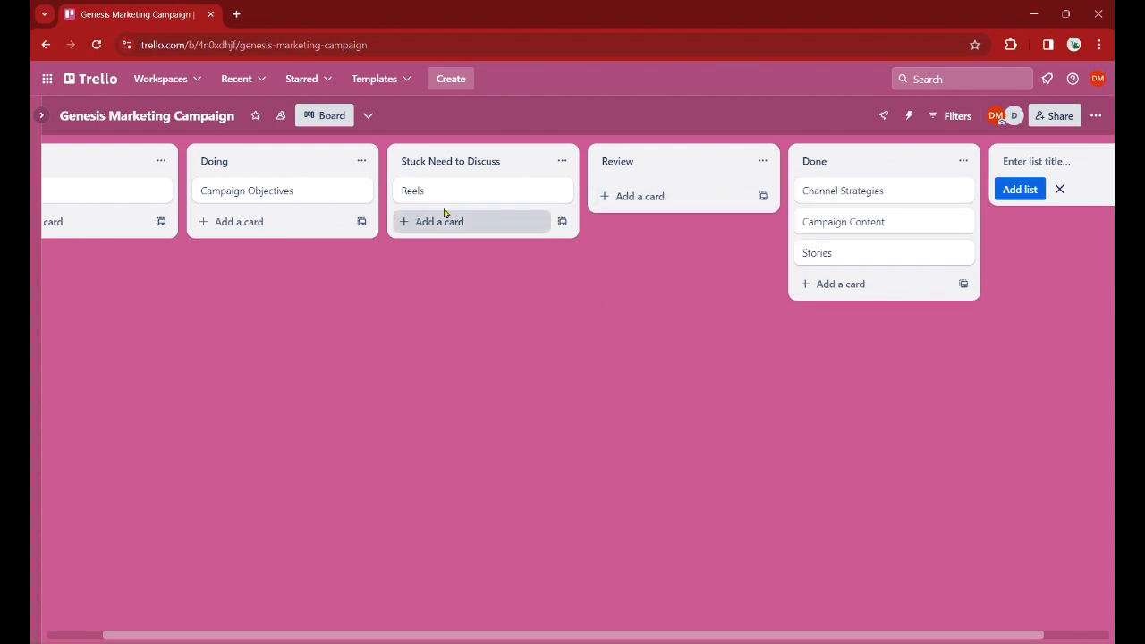
pyautogui.hscroll(-1, 548, 267)
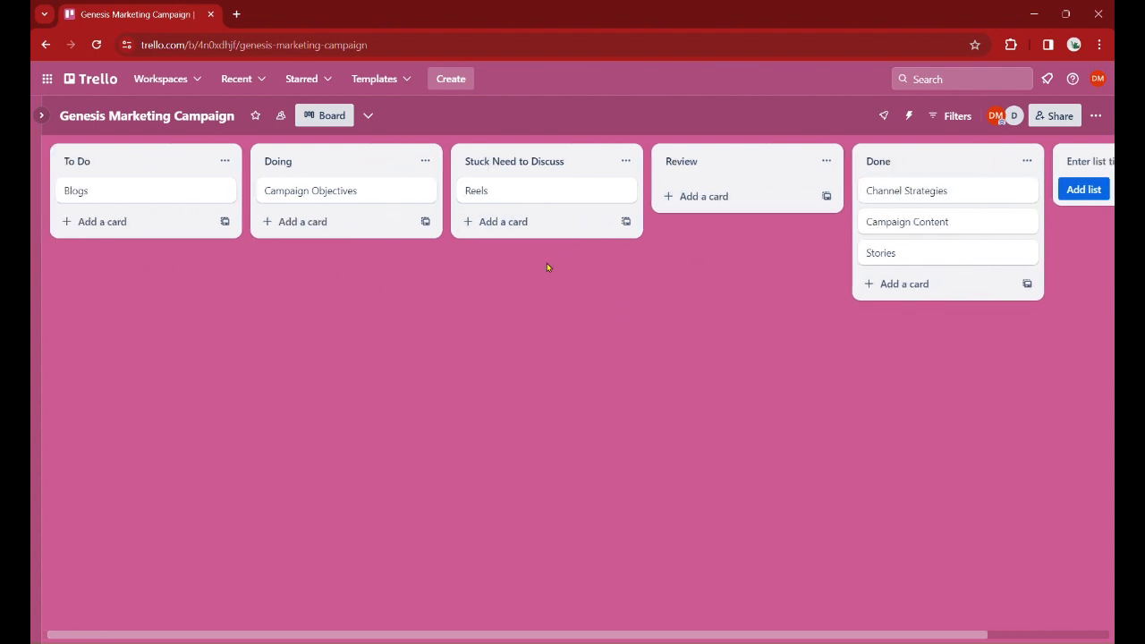
# - Create a board from the Kanban Template and open the example task card in its Backlog list
pyautogui.click(380, 78)
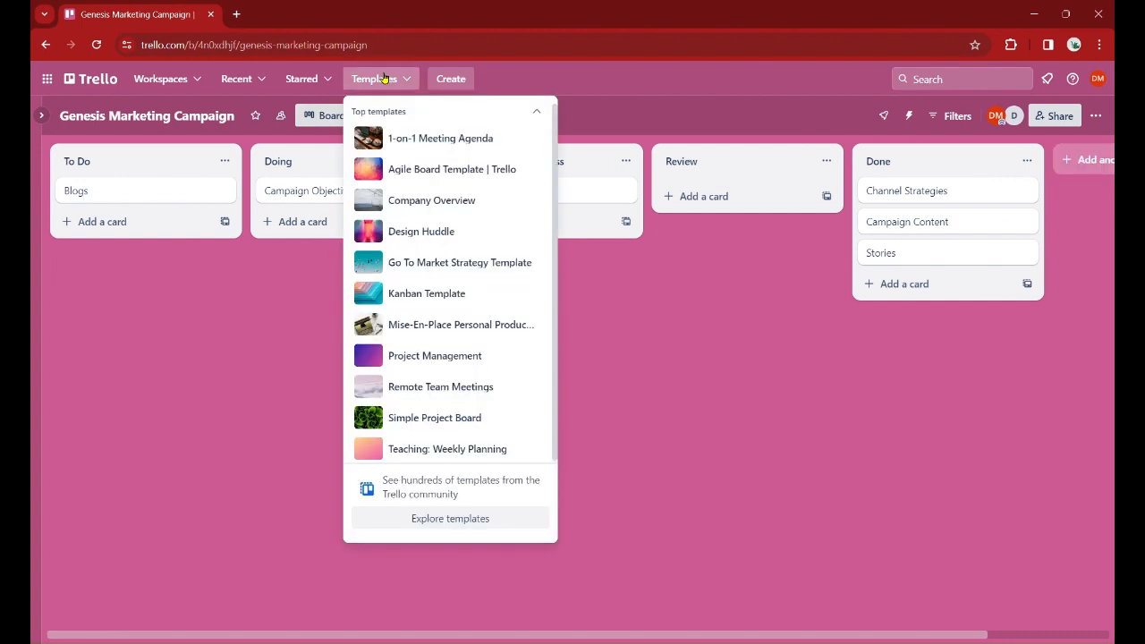
pyautogui.click(426, 294)
pyautogui.click(453, 503)
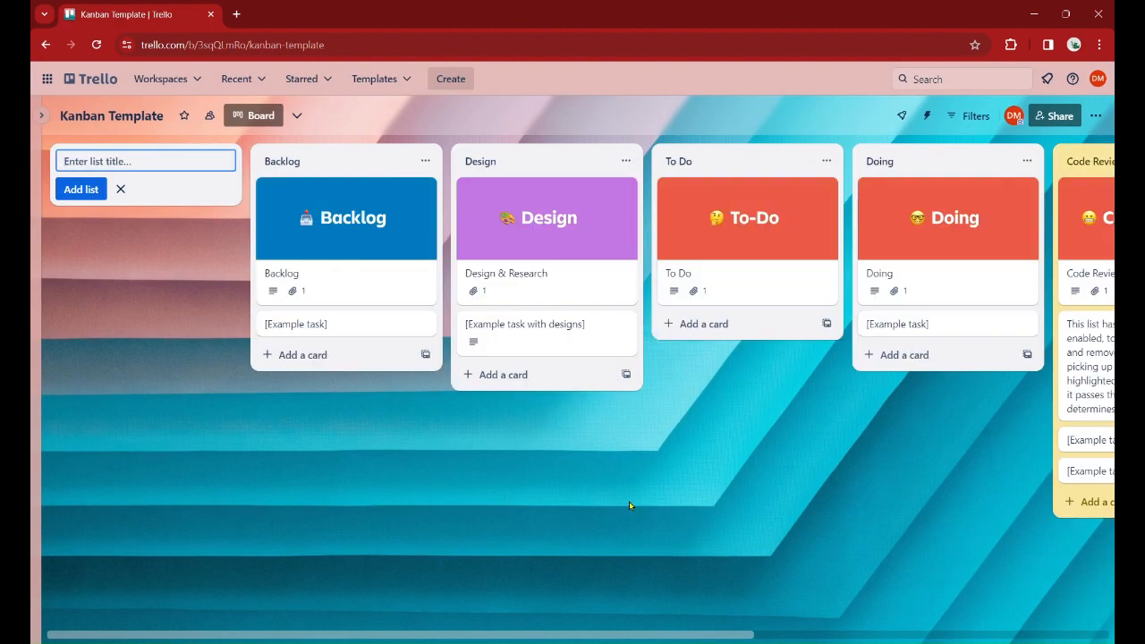
pyautogui.hscroll(5, 716, 501)
pyautogui.hscroll(-5, 716, 502)
pyautogui.click(317, 327)
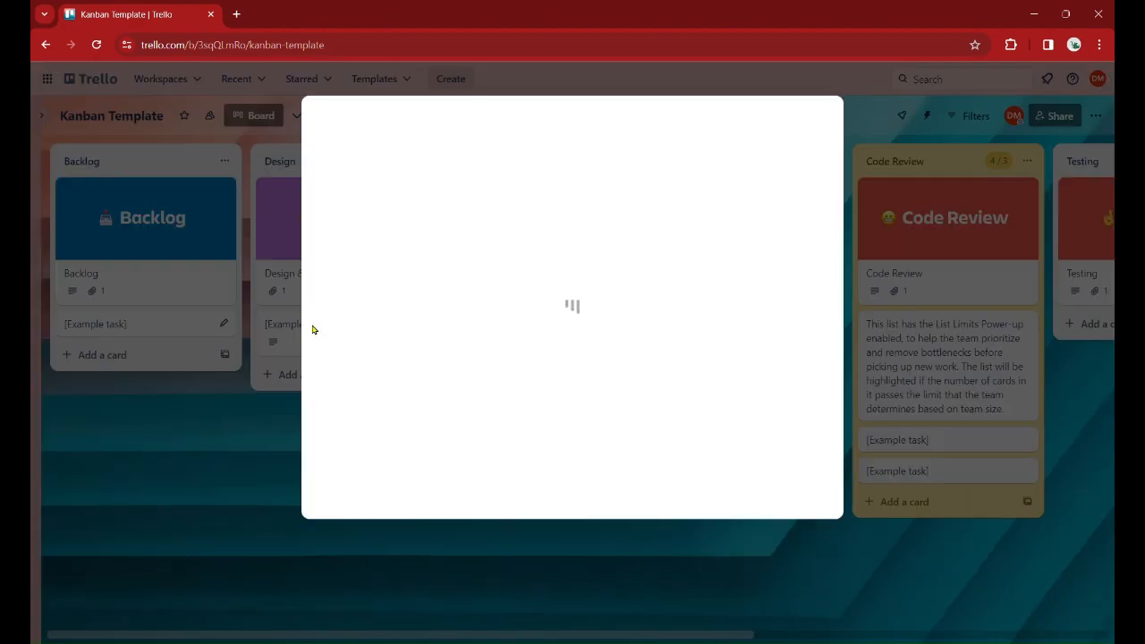
pyautogui.click(387, 534)
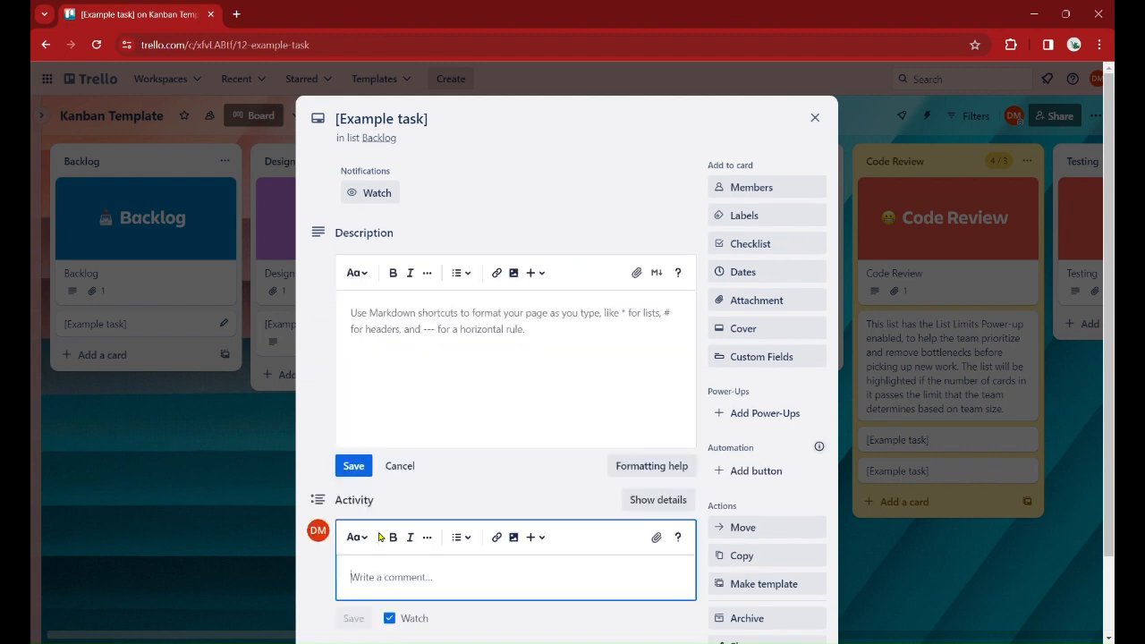
pyautogui.write('P')
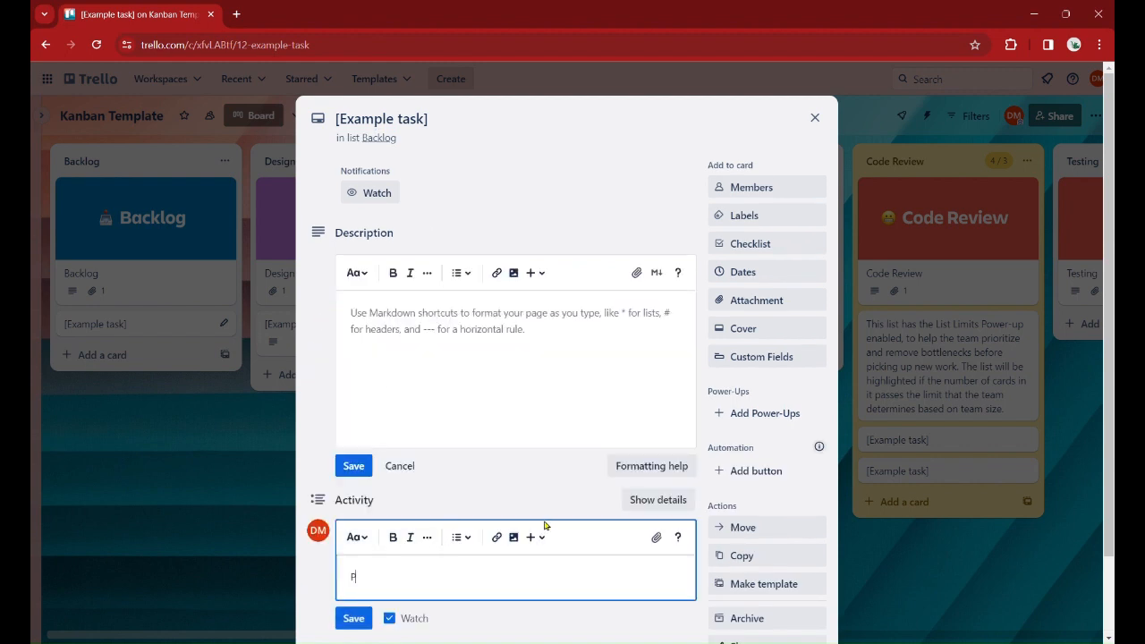
pyautogui.write('DFG')
pyautogui.press('BackSpace')
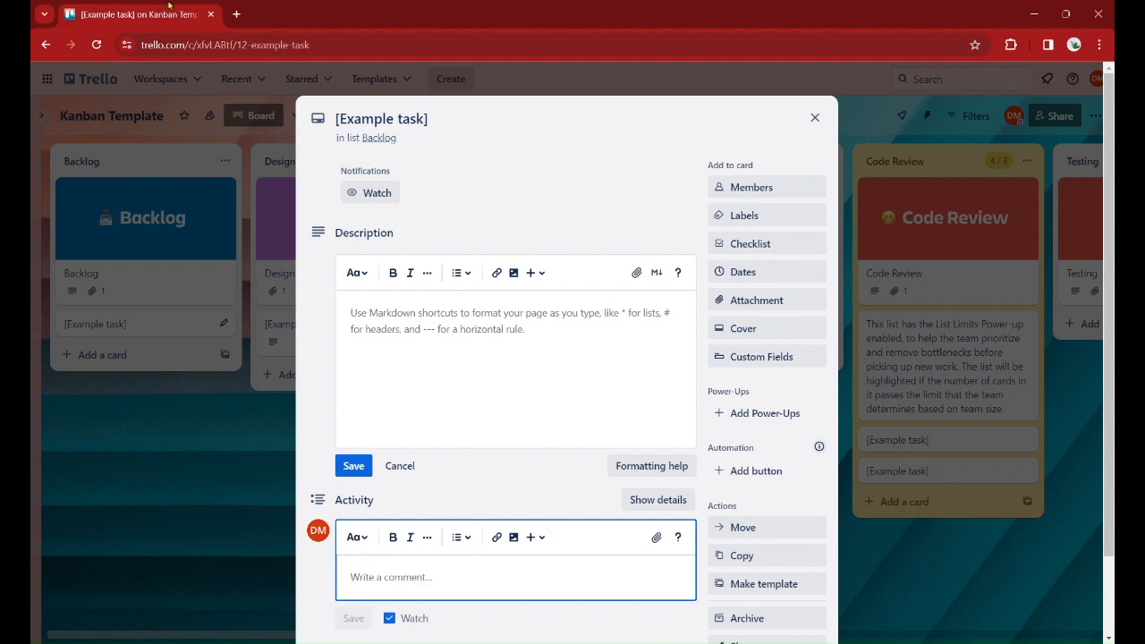
# - Rename the example task card as "Allow PDF Downloads" and close the card
pyautogui.click(395, 119)
pyautogui.moveTo(430, 120); pyautogui.dragTo(325, 131)
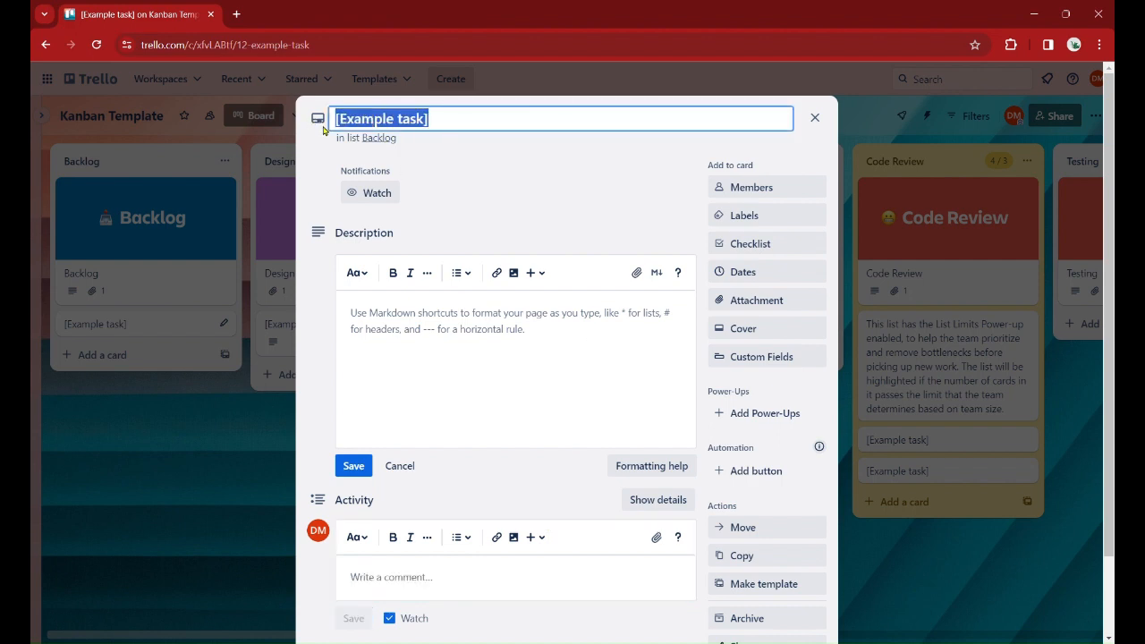
pyautogui.write('Allow ')
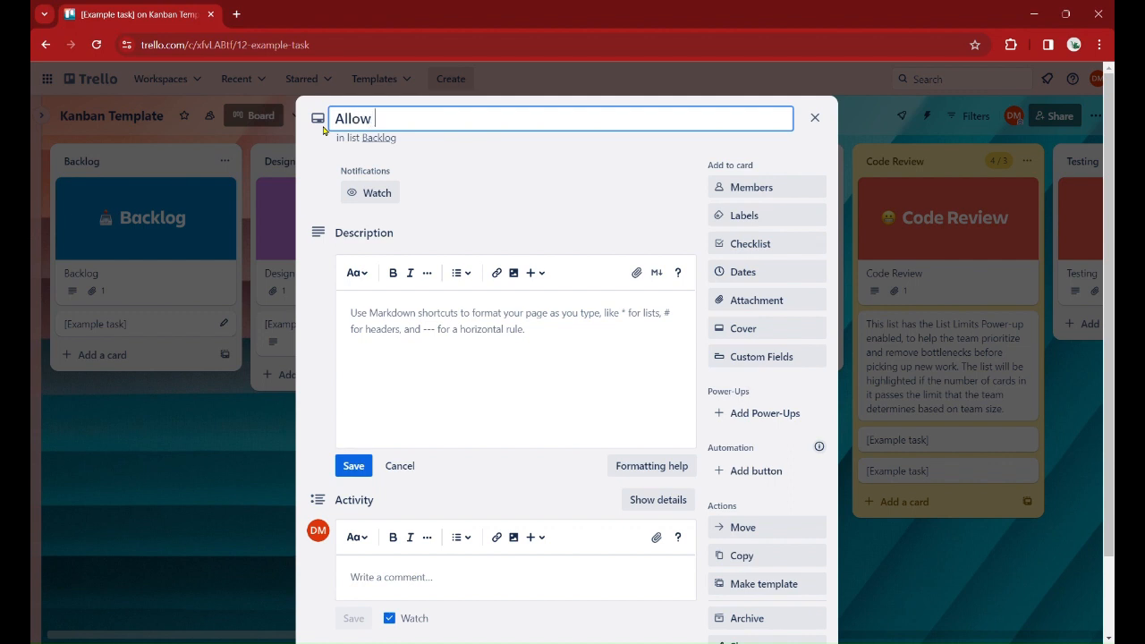
pyautogui.write('PDF Downloads')
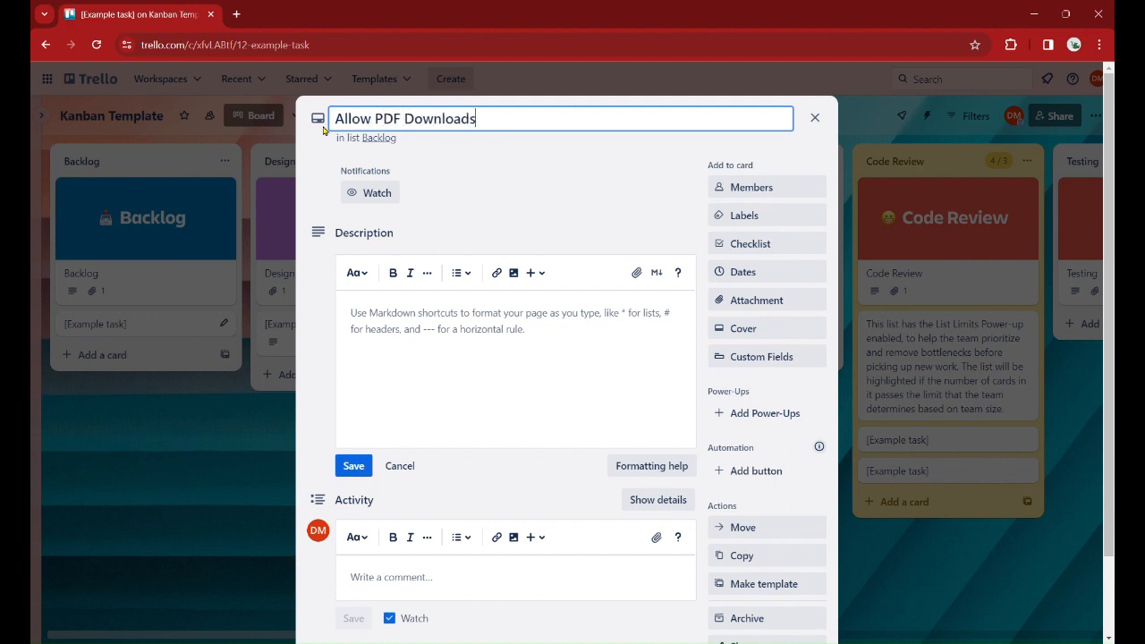
pyautogui.click(355, 467)
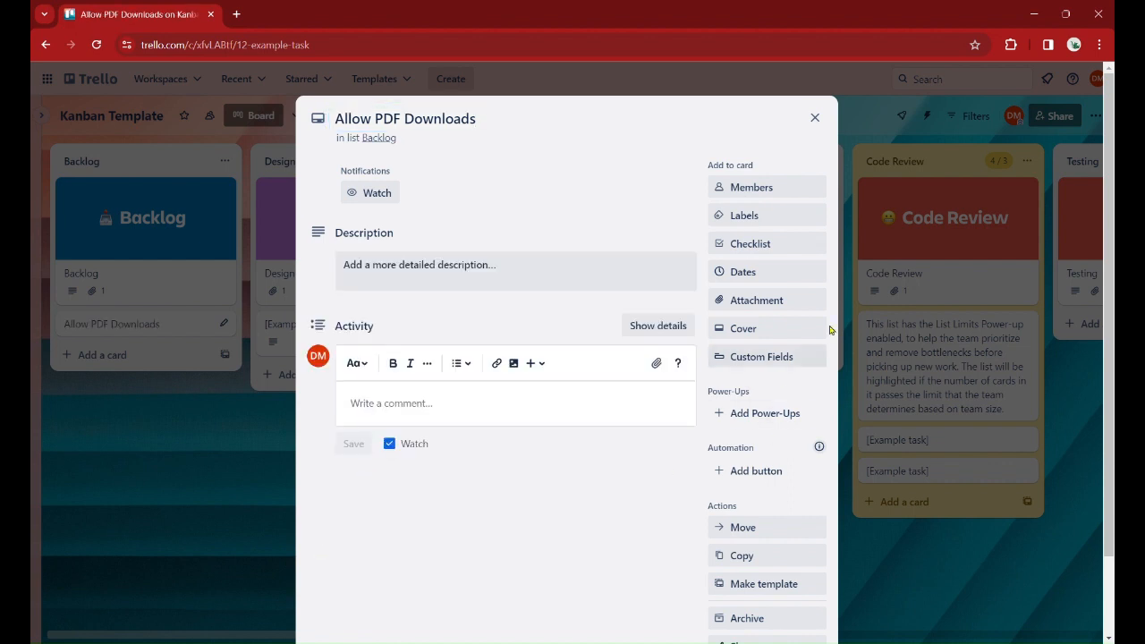
pyautogui.click(816, 118)
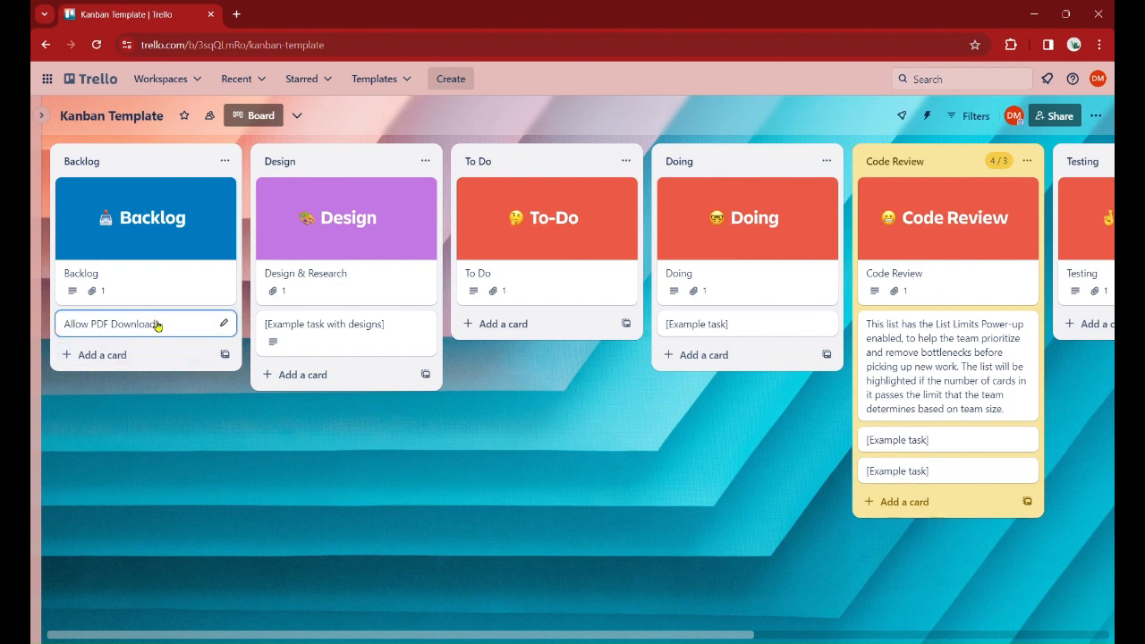
# - Move the Allow PDF Downloads card from Backlog to the Code Review list, above the two example tasks
pyautogui.moveTo(157, 325); pyautogui.dragTo(959, 456)
pyautogui.hscroll(5, 972, 542)
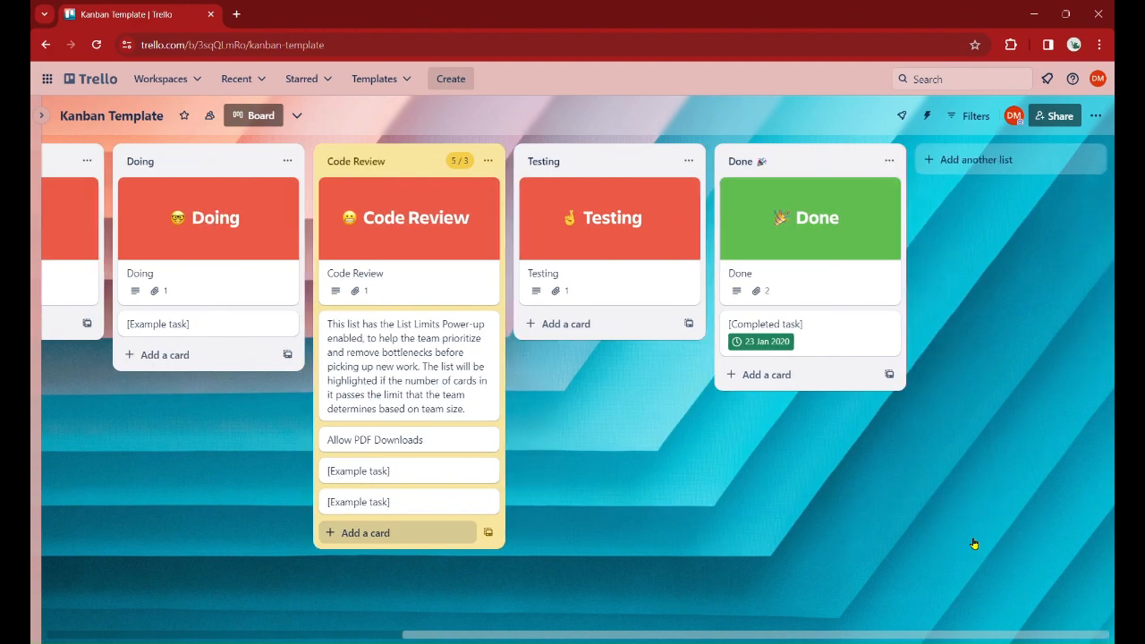
pyautogui.hscroll(-5, 975, 543)
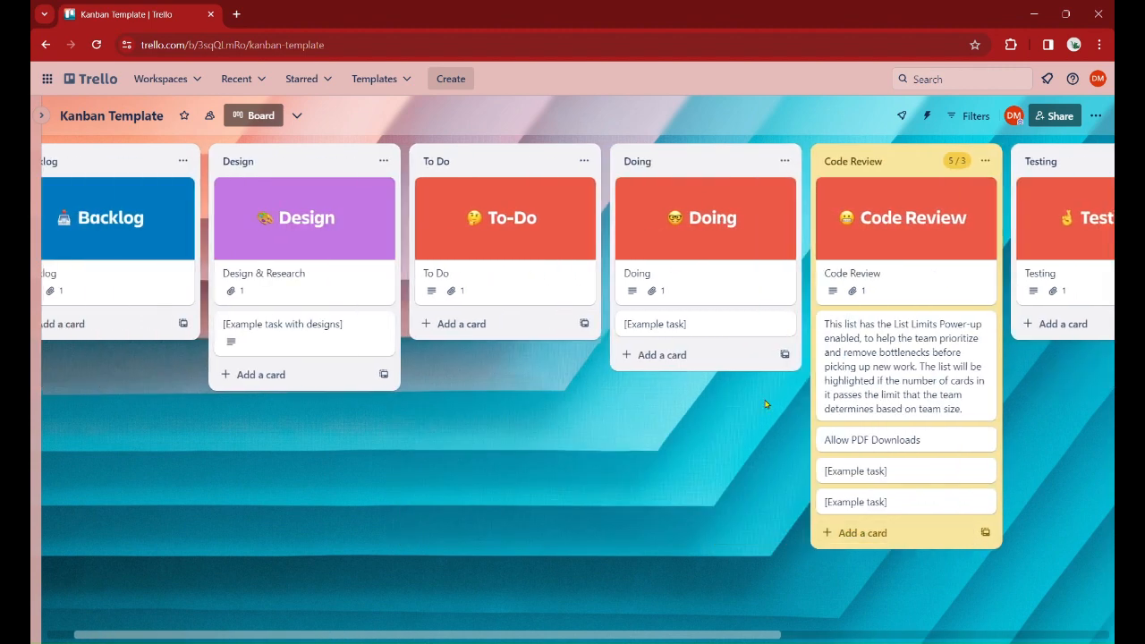
pyautogui.click(387, 77)
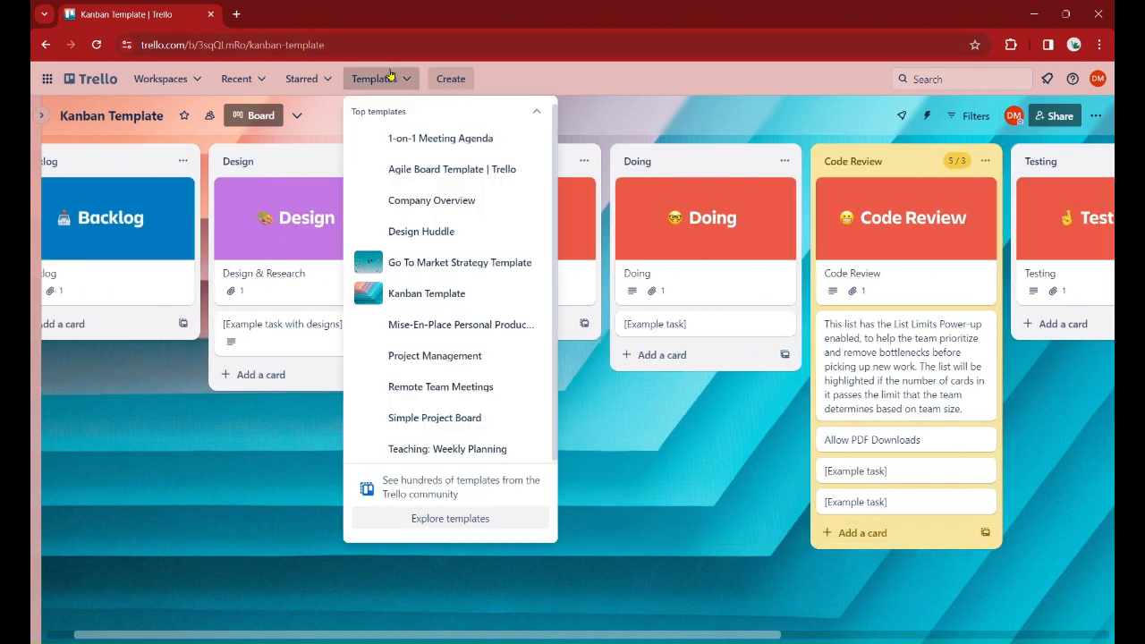
pyautogui.scroll(-1, 463, 310)
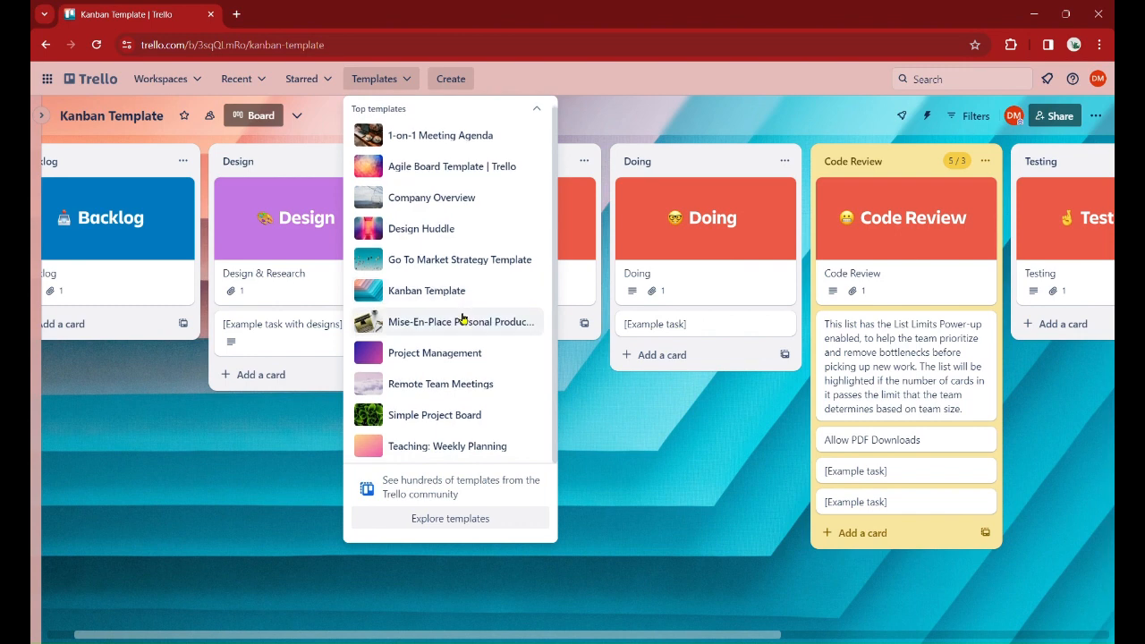
pyautogui.click(686, 473)
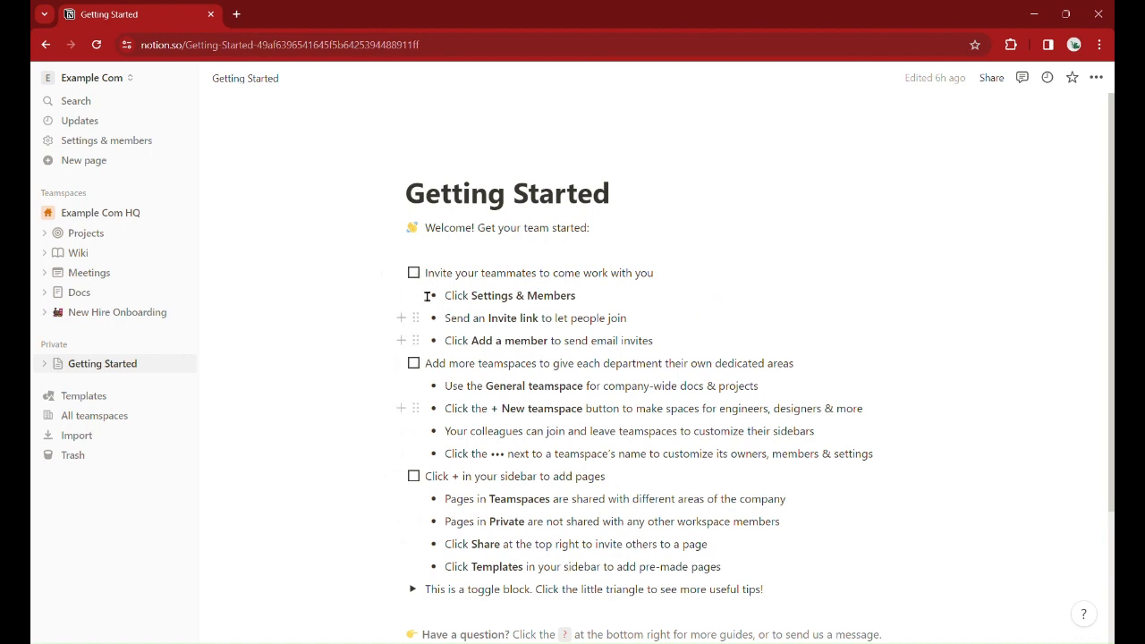
# - In Notion, add the Vision and Strategy template from the Product category to the Example Com HQ teamspace
pyautogui.click(93, 399)
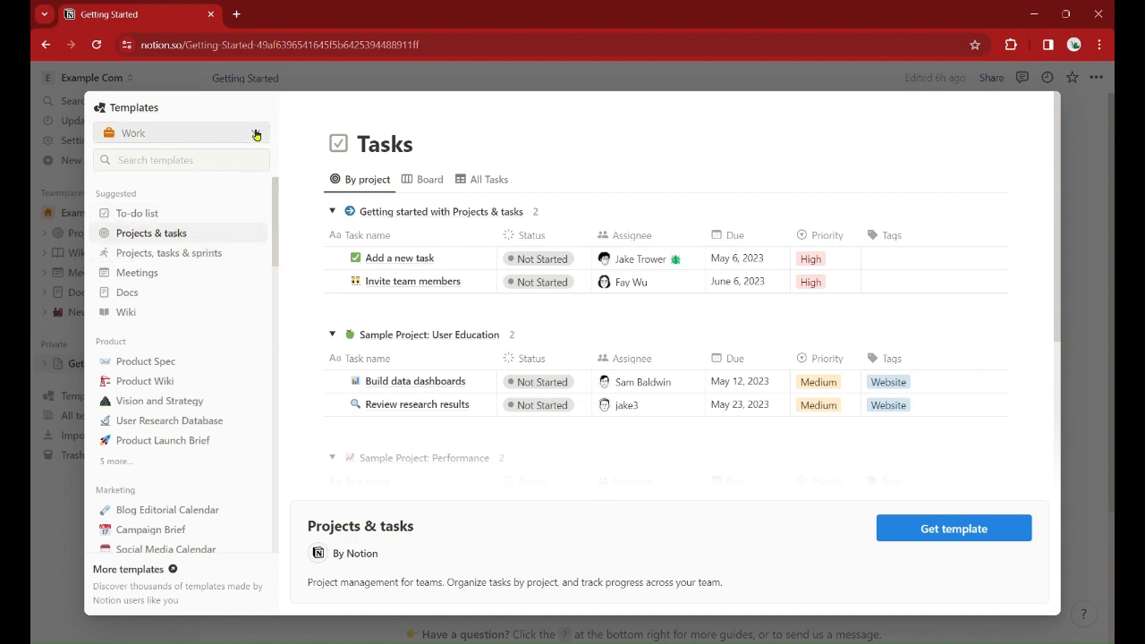
pyautogui.moveTo(274, 261); pyautogui.dragTo(274, 297)
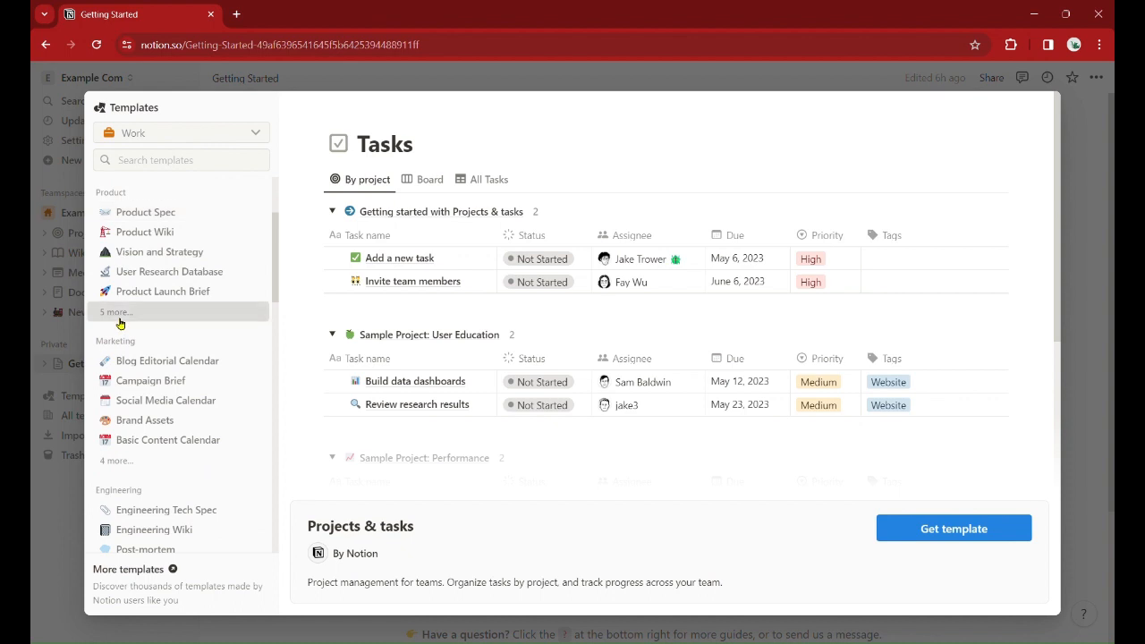
pyautogui.click(116, 312)
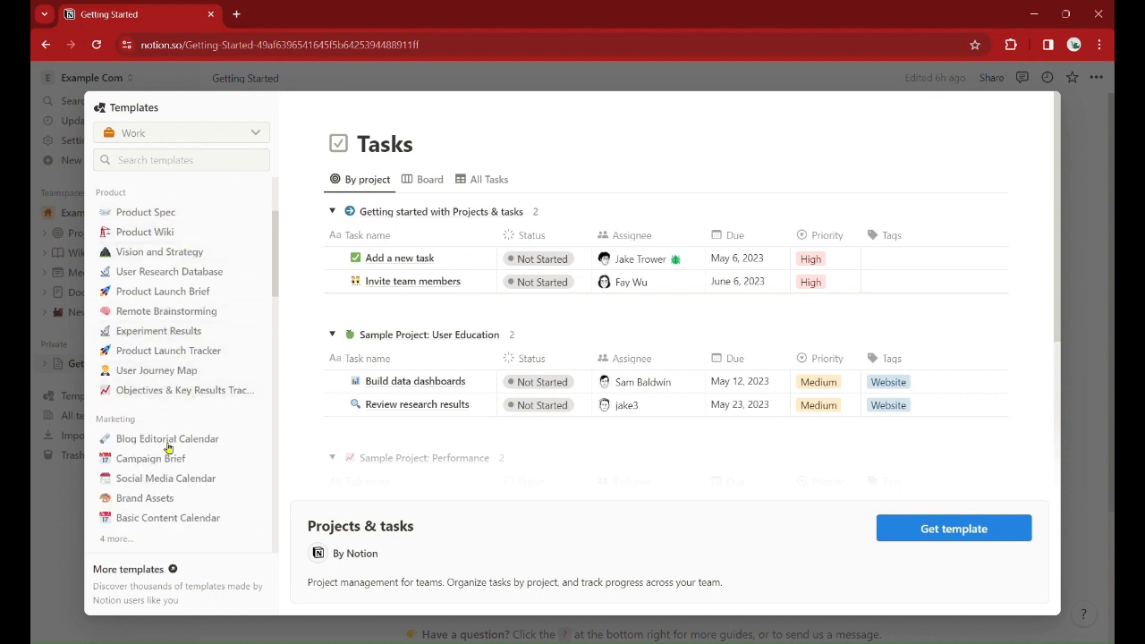
pyautogui.scroll(-3, 278, 264)
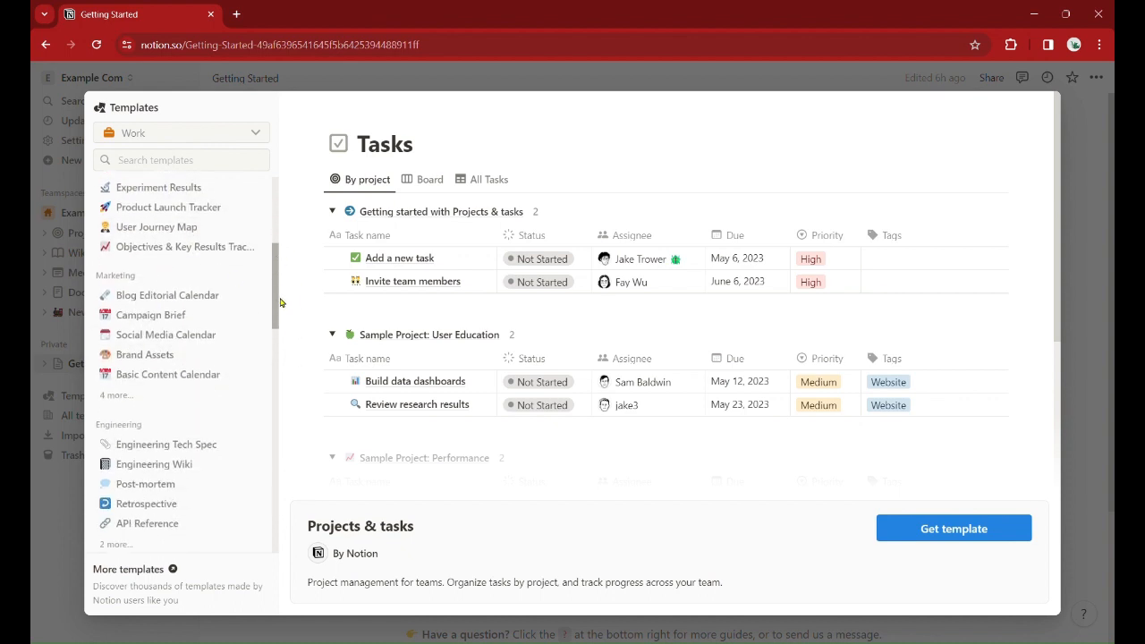
pyautogui.scroll(2, 279, 264)
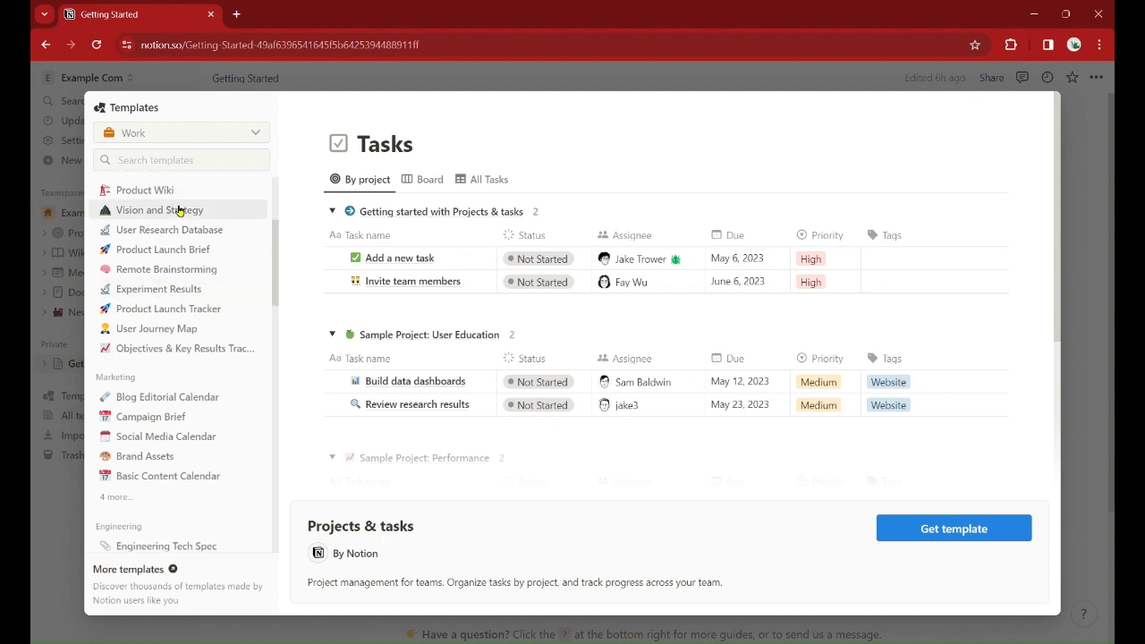
pyautogui.click(180, 209)
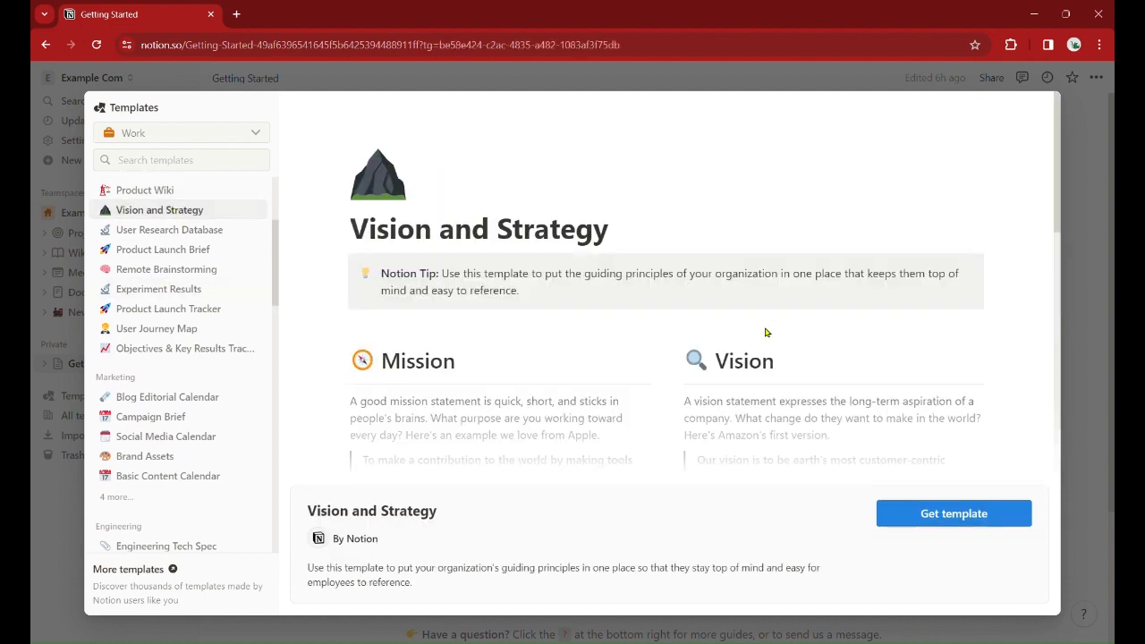
pyautogui.click(920, 517)
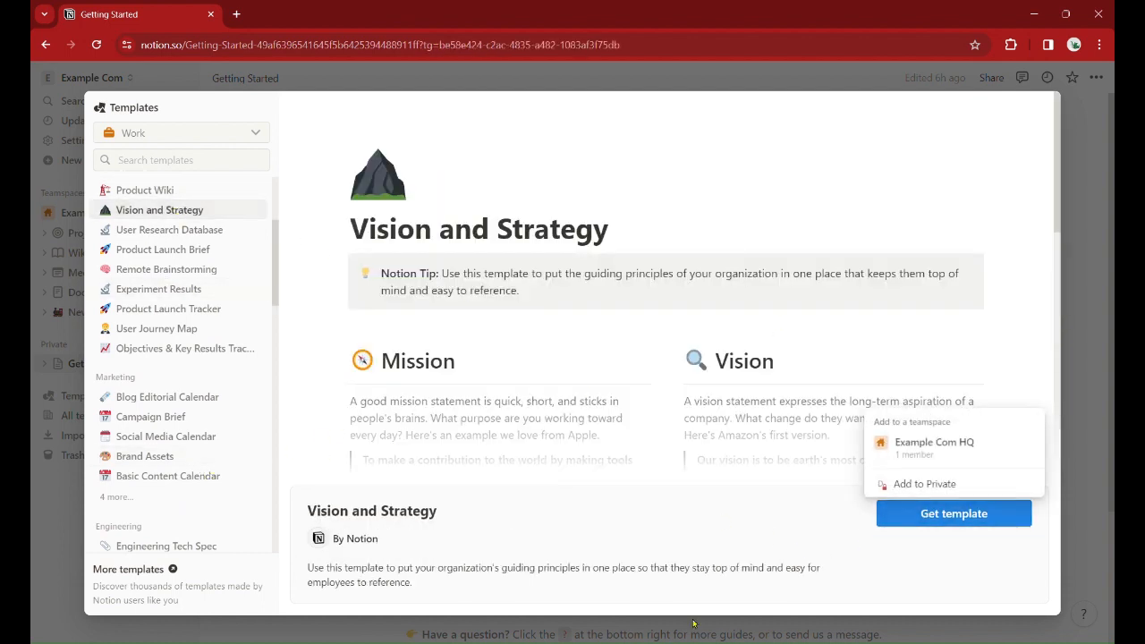
pyautogui.click(913, 444)
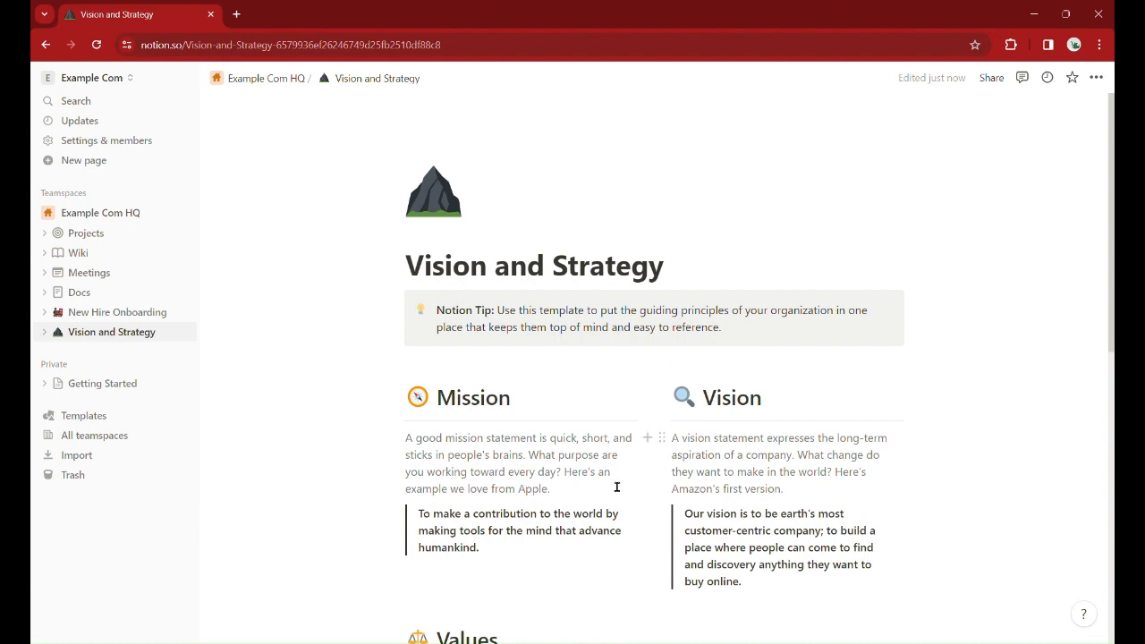
# - Add the line "And help achieve world peace." below the quote in the Mission section of the Vision and Strategy page
pyautogui.scroll(-4, 716, 447)
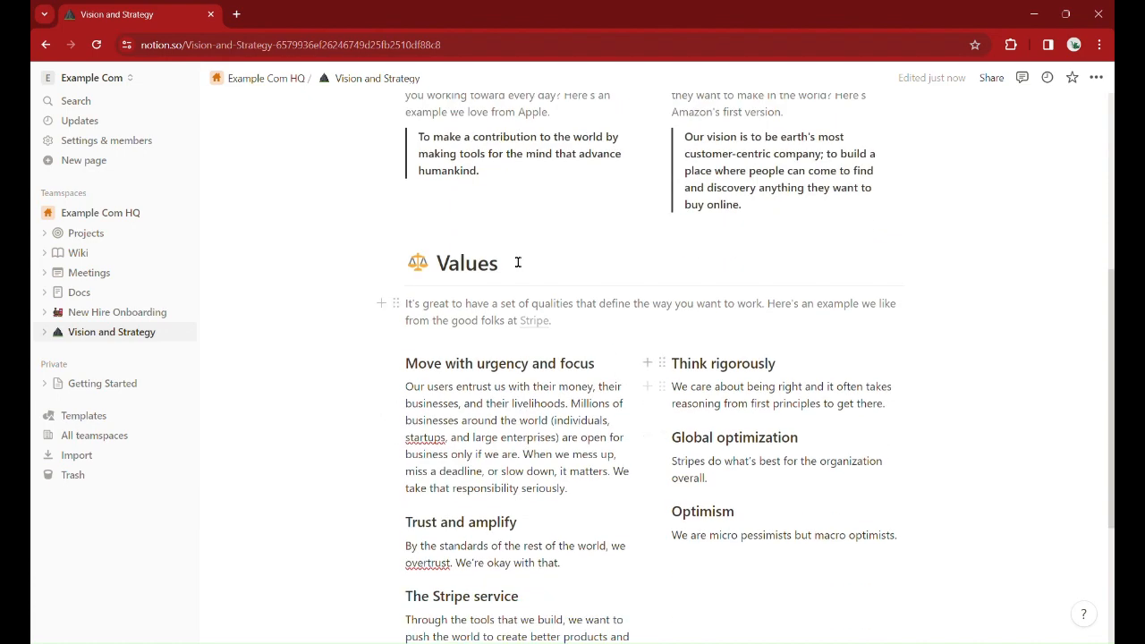
pyautogui.scroll(-2, 519, 260)
pyautogui.scroll(4, 592, 367)
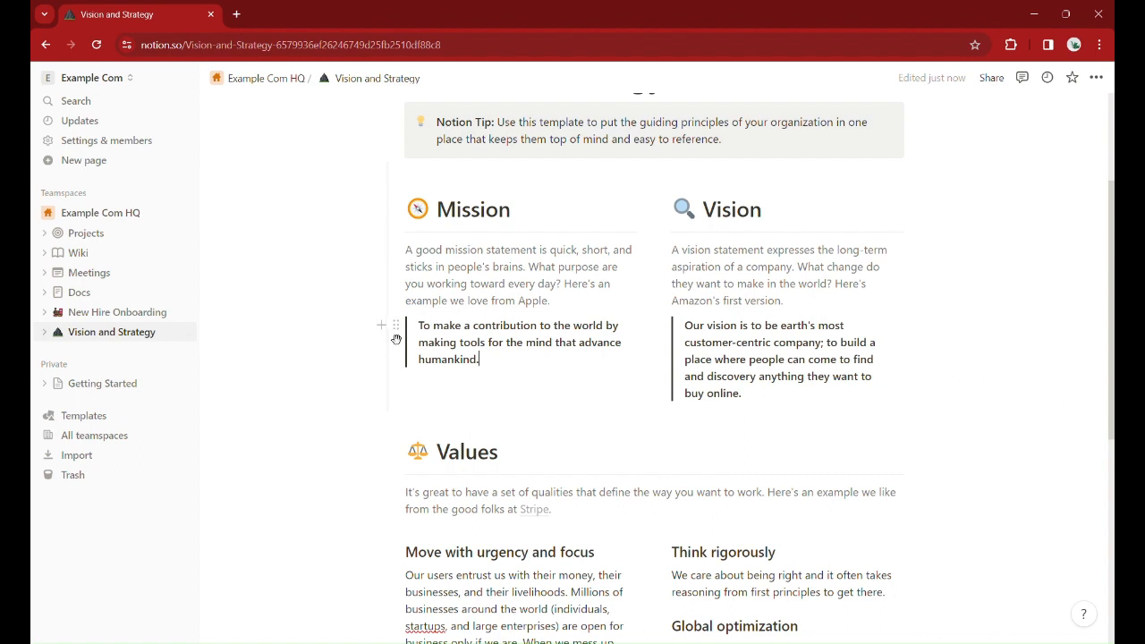
pyautogui.click(513, 384)
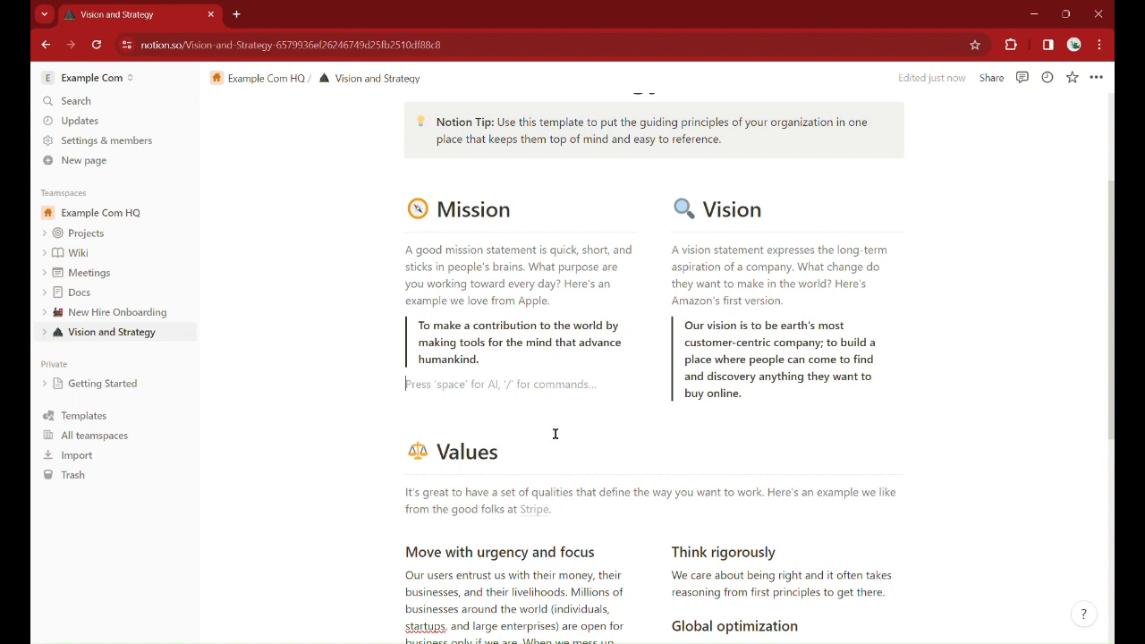
pyautogui.write('And')
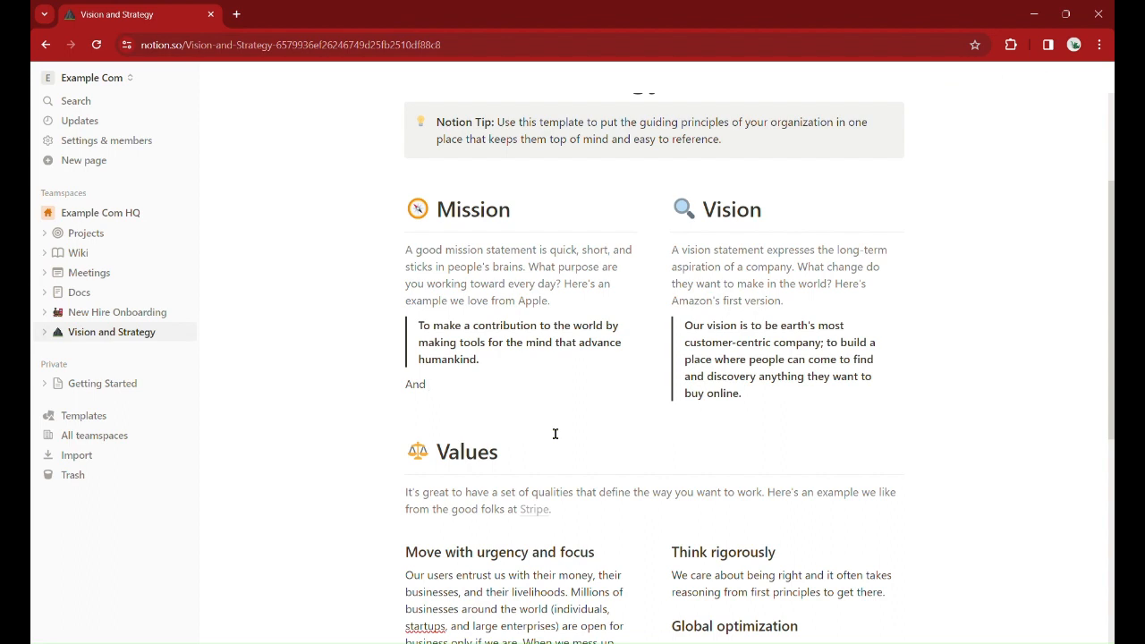
pyautogui.write(' help achieve world peace.')
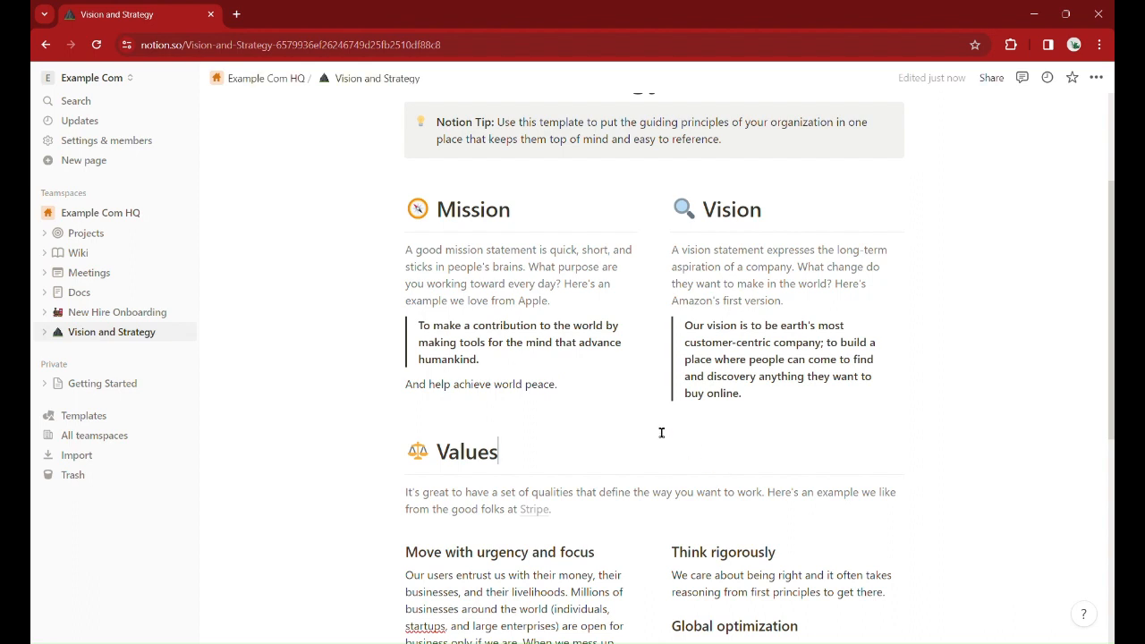
# - Open the New Hire Onboarding page, look over the By Status board, and return to Table View
pyautogui.click(91, 314)
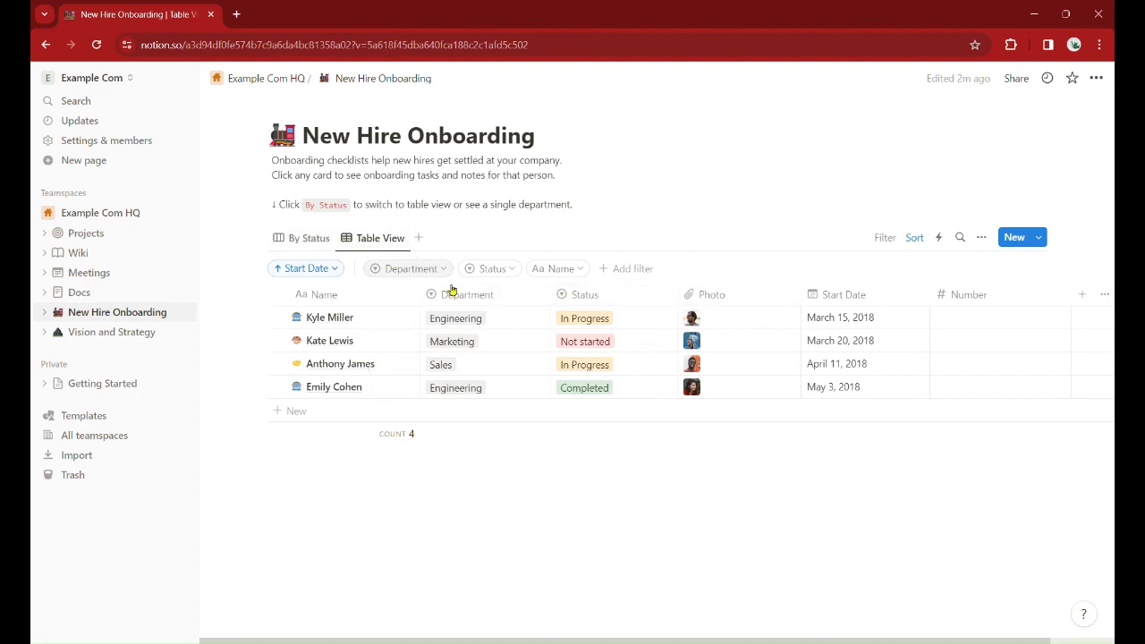
pyautogui.click(303, 245)
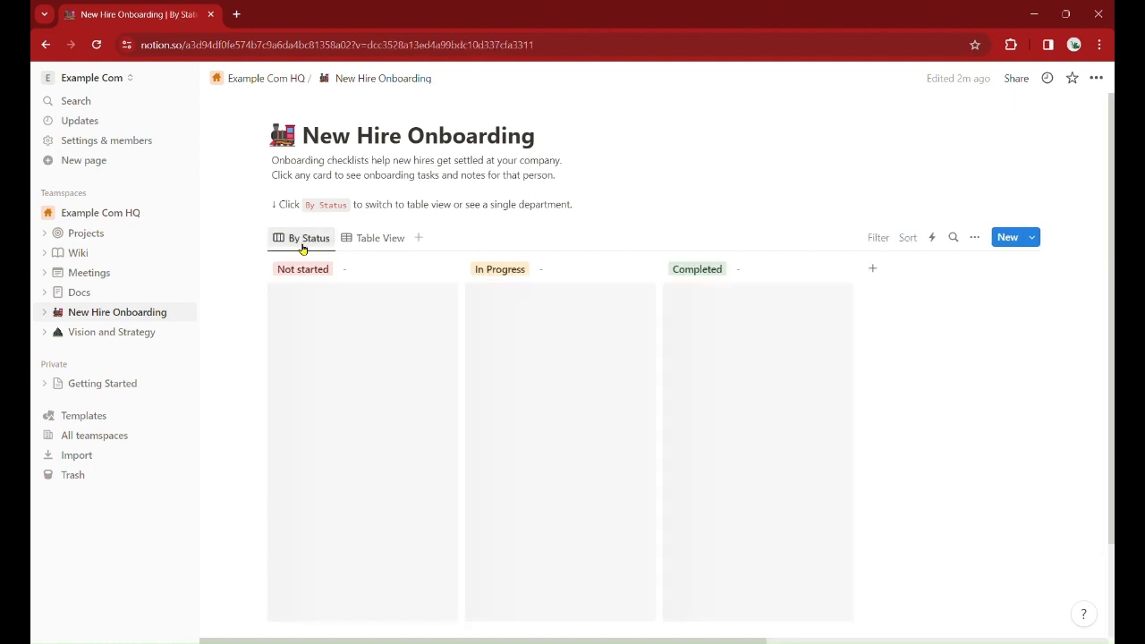
pyautogui.scroll(-3, 824, 555)
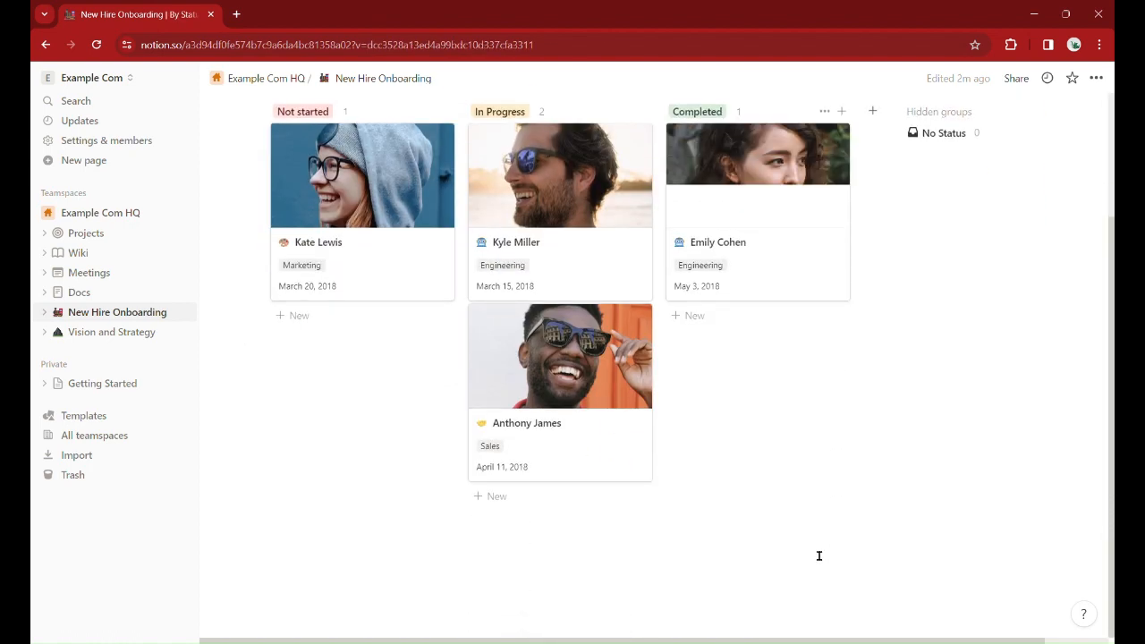
pyautogui.scroll(3, 819, 556)
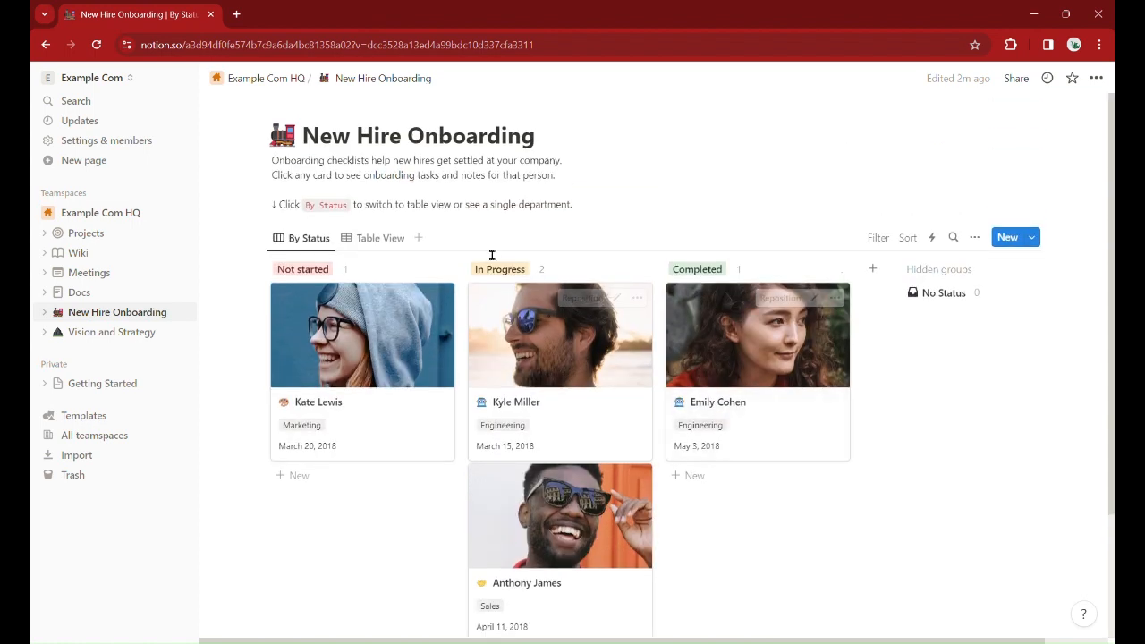
pyautogui.click(377, 238)
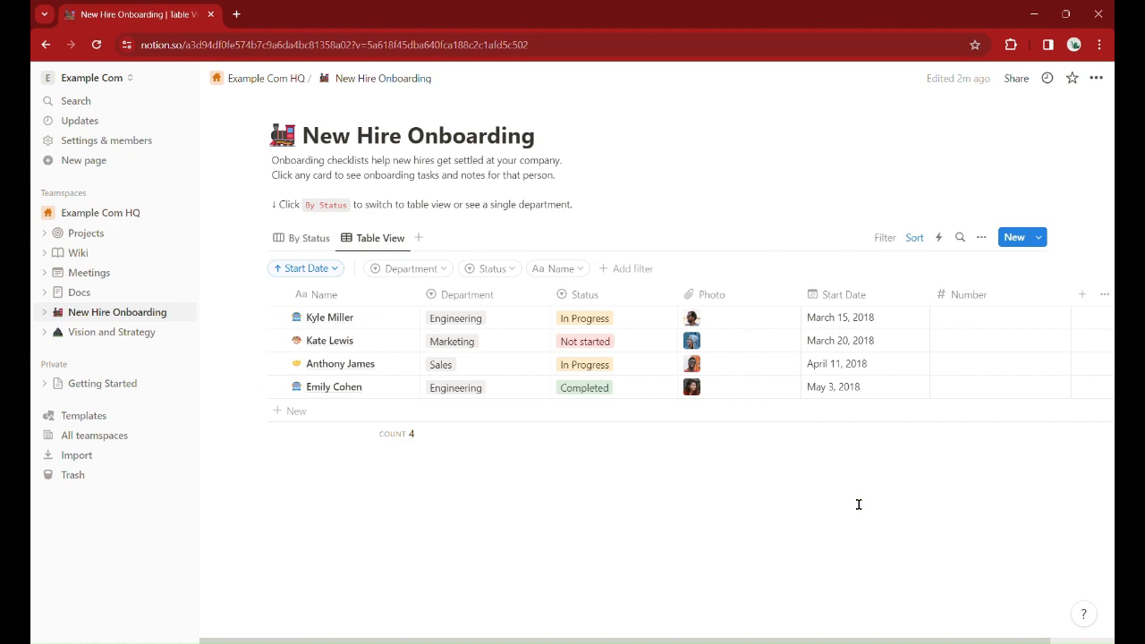
# - Add a Text property named "Line Manager" to the New Hire Onboarding table
pyautogui.hscroll(2, 858, 504)
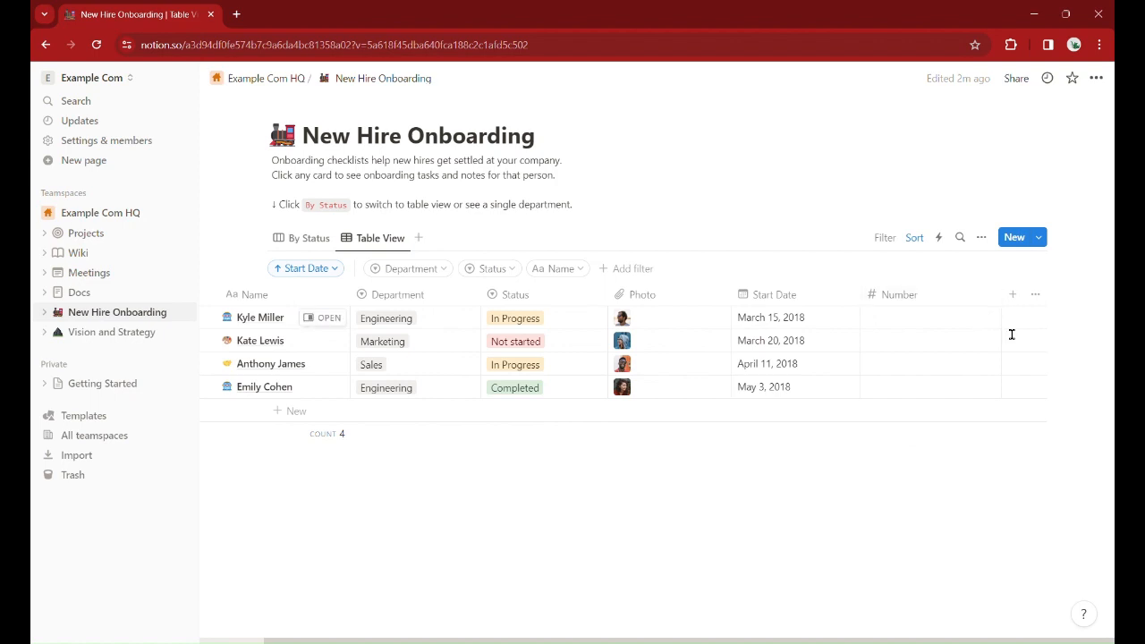
pyautogui.click(1013, 296)
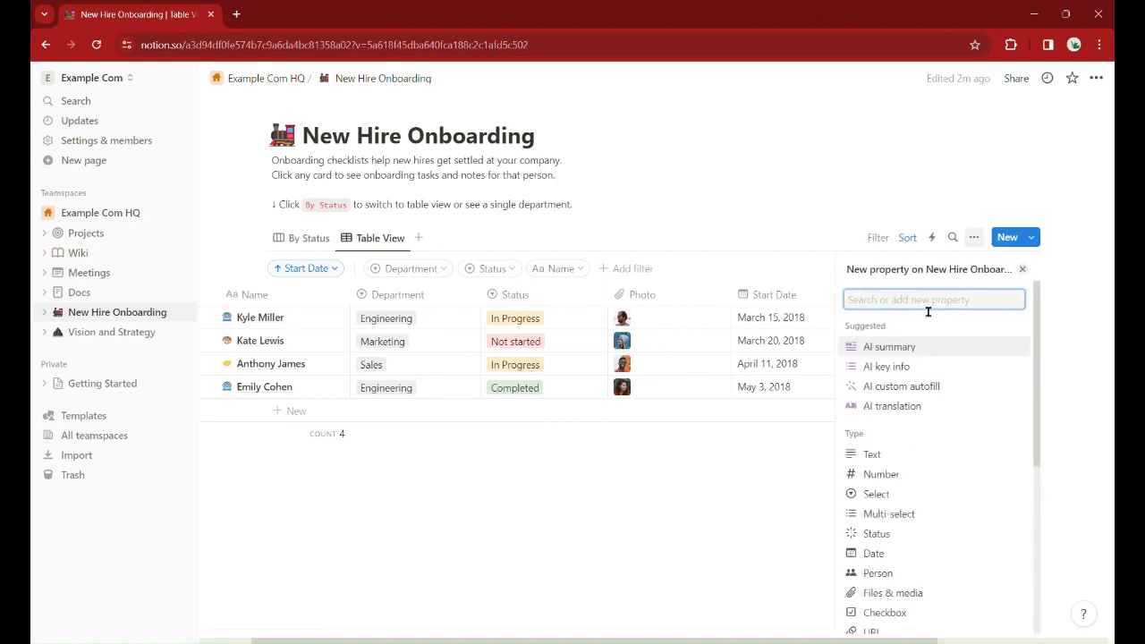
pyautogui.click(877, 454)
pyautogui.write('Line Mana')
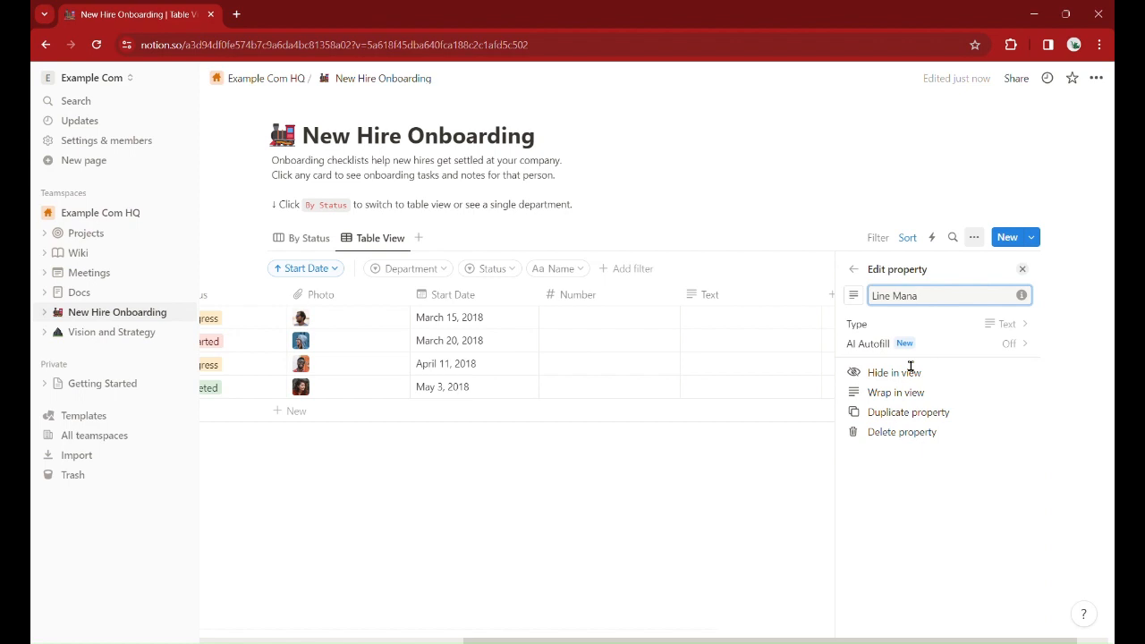
pyautogui.write('ger')
pyautogui.click(770, 462)
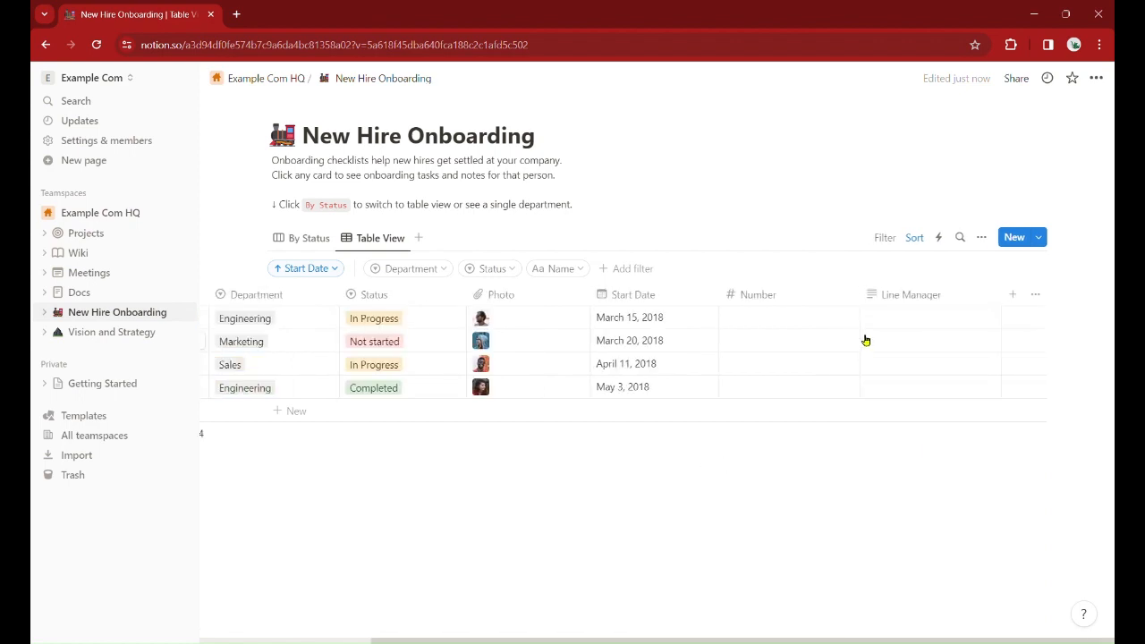
# - Enter the line manager's first name in the Line Manager cell of the row with the May 3, 2018 start date
pyautogui.click(899, 389)
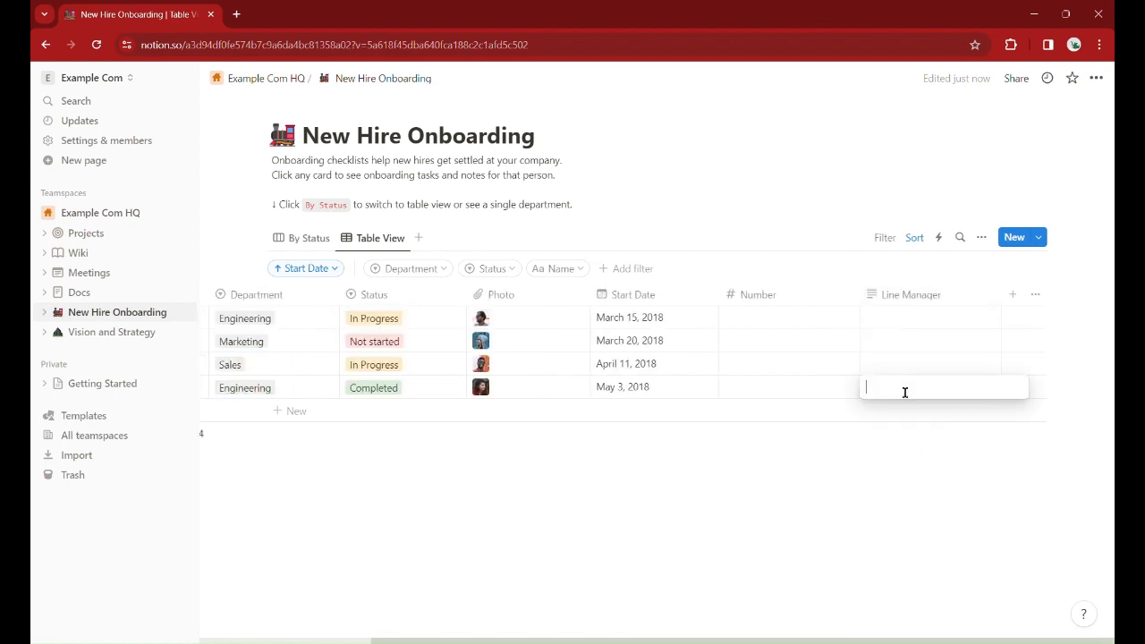
pyautogui.write('Dhiren')
pyautogui.press('Return')
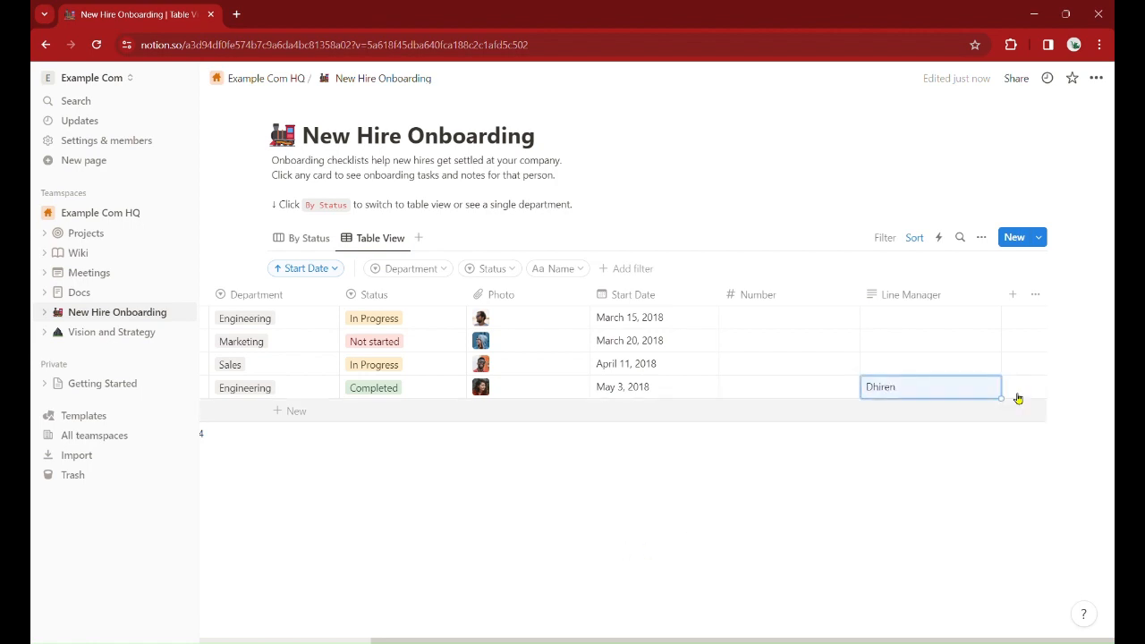
# - Add a Status property named "H&S Course" to the New Hire Onboarding table
pyautogui.click(1015, 296)
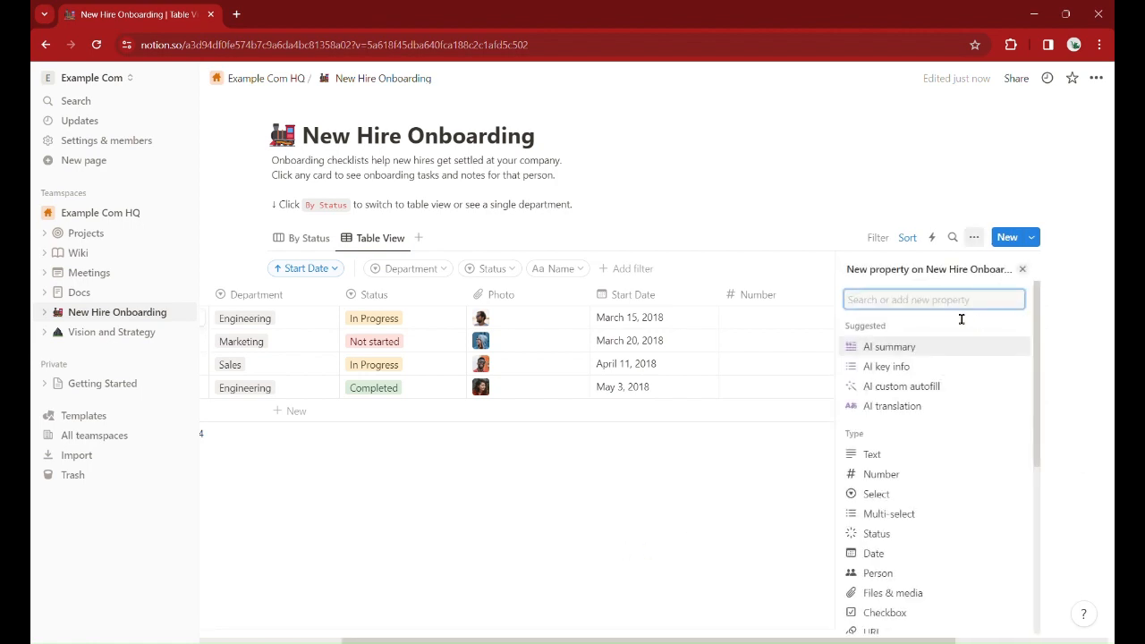
pyautogui.click(881, 533)
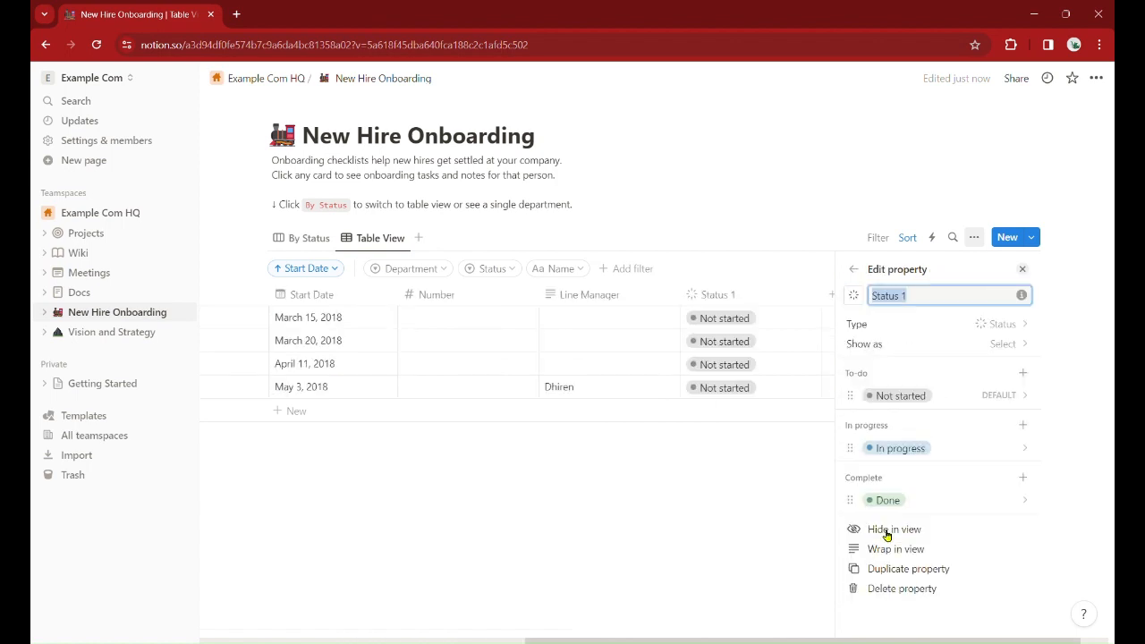
pyautogui.write('H&S Course')
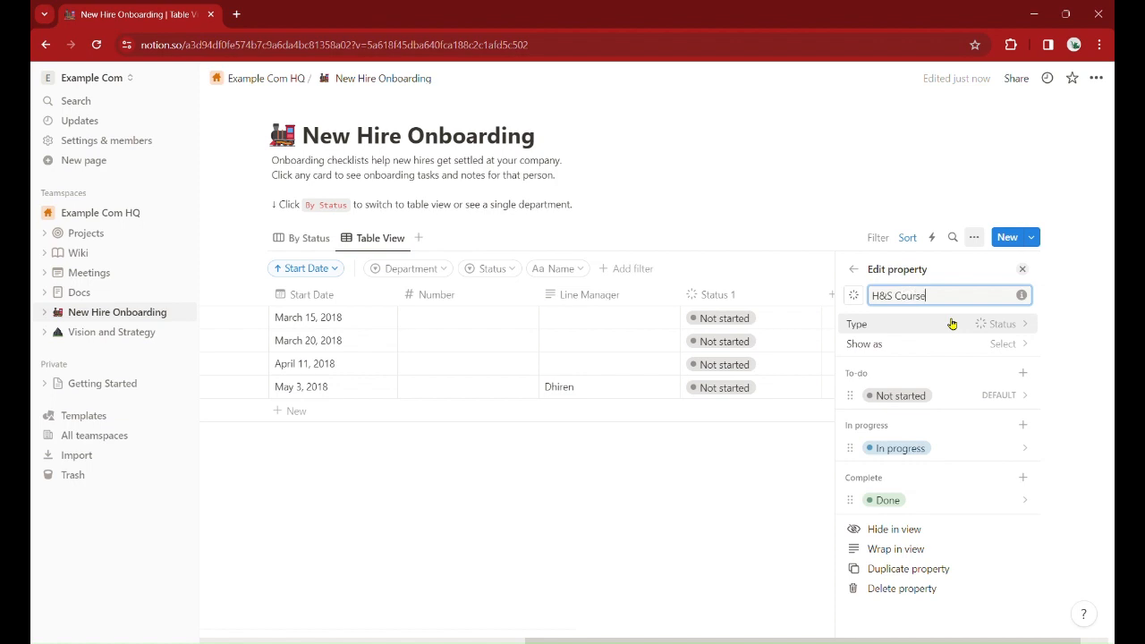
pyautogui.click(702, 532)
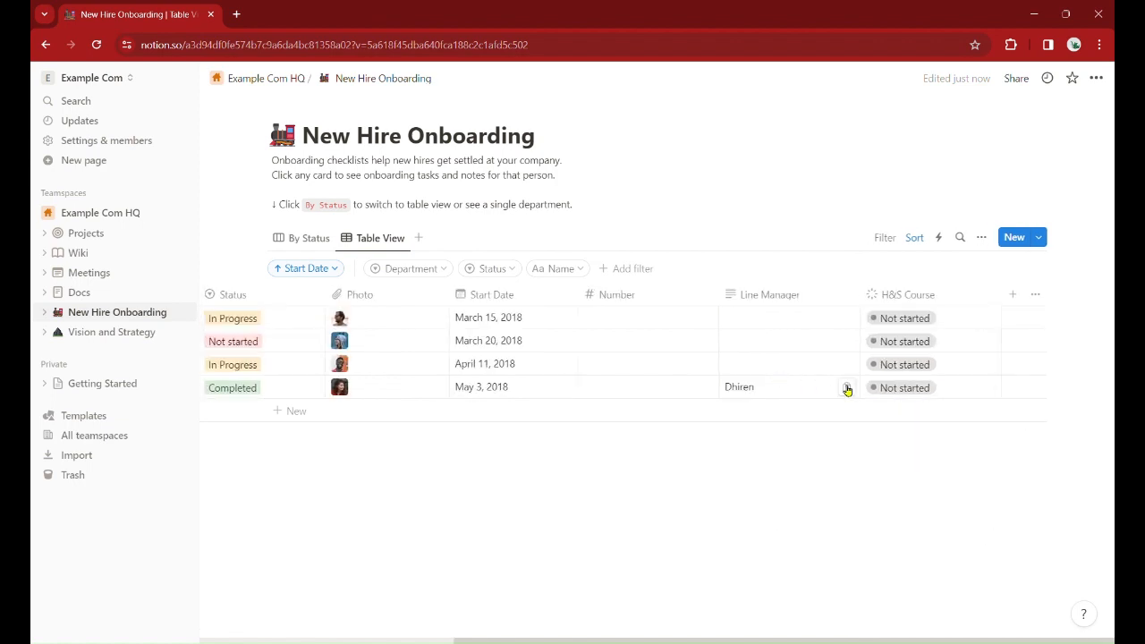
# - Set the H&S Course status in the May 3, 2018 row to In progress, and change it to Done
pyautogui.click(896, 398)
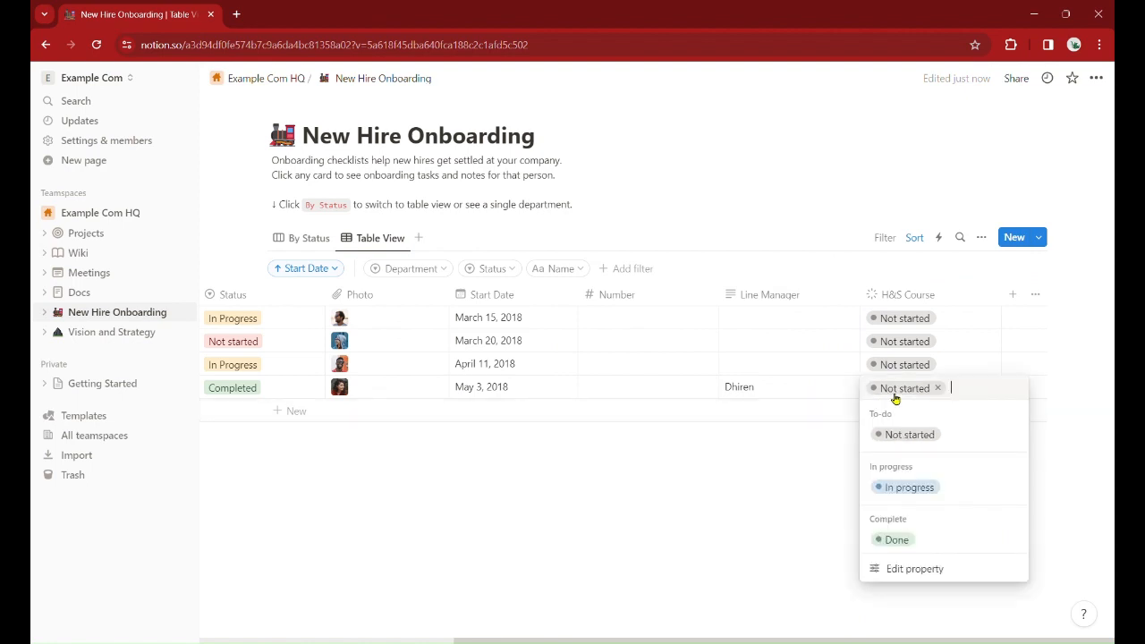
pyautogui.click(913, 490)
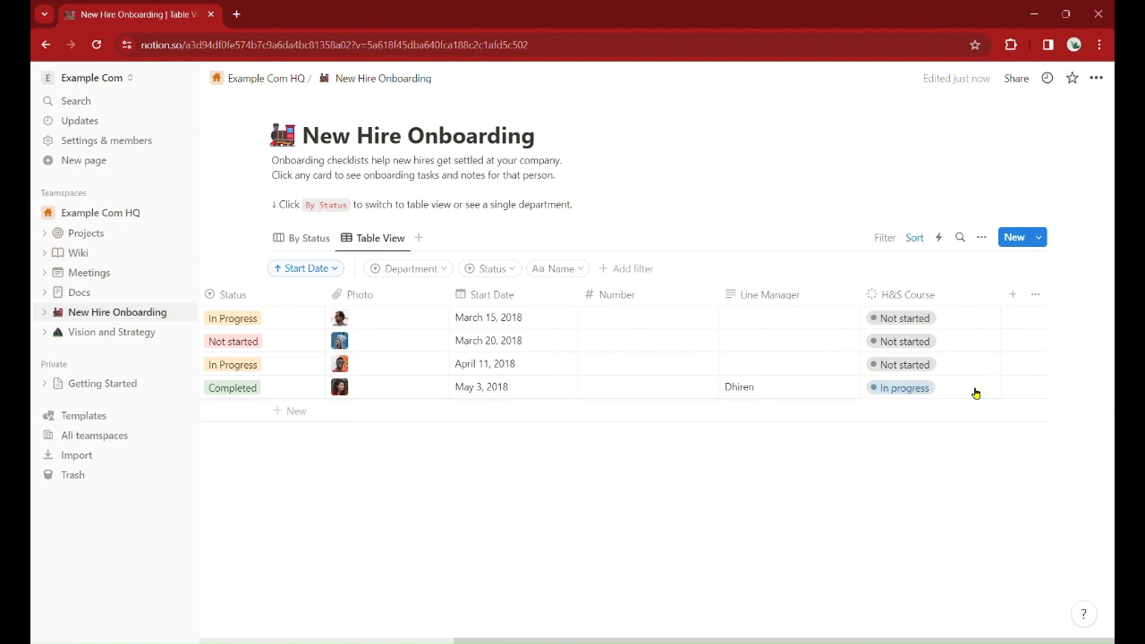
pyautogui.click(976, 393)
pyautogui.click(893, 540)
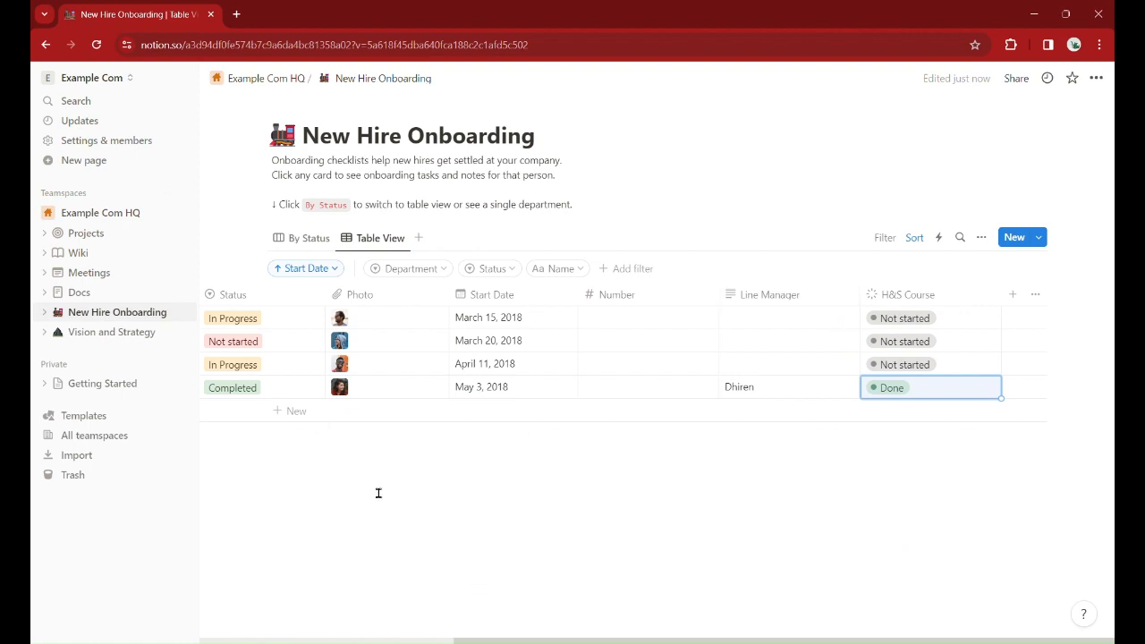
# - Examine the onboarding table's columns from Name and Department across to Line Manager and H&S Course
pyautogui.hscroll(-3, 379, 493)
pyautogui.hscroll(3, 379, 493)
pyautogui.hscroll(-2, 378, 494)
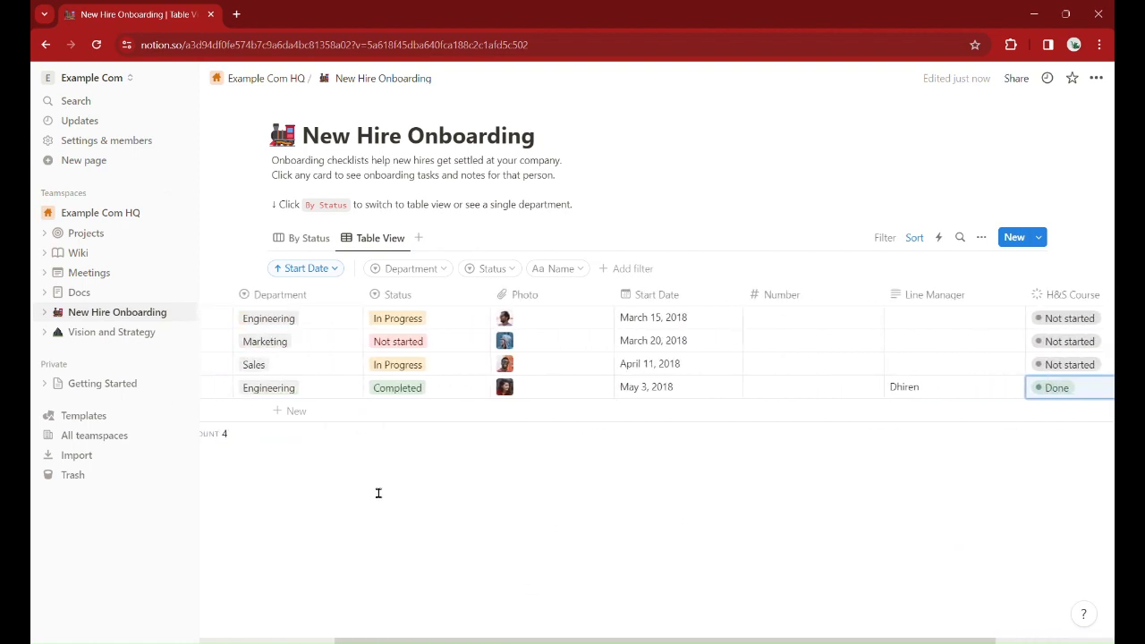
pyautogui.hscroll(2, 379, 494)
pyautogui.hscroll(-3, 378, 493)
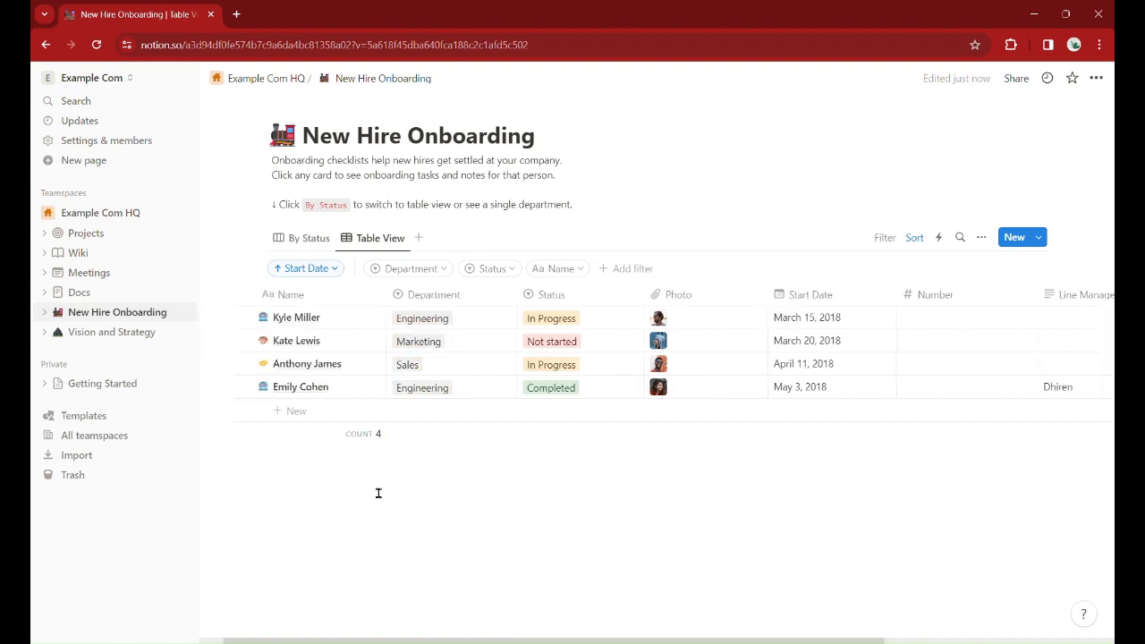
pyautogui.hscroll(4, 378, 493)
pyautogui.hscroll(-3, 379, 493)
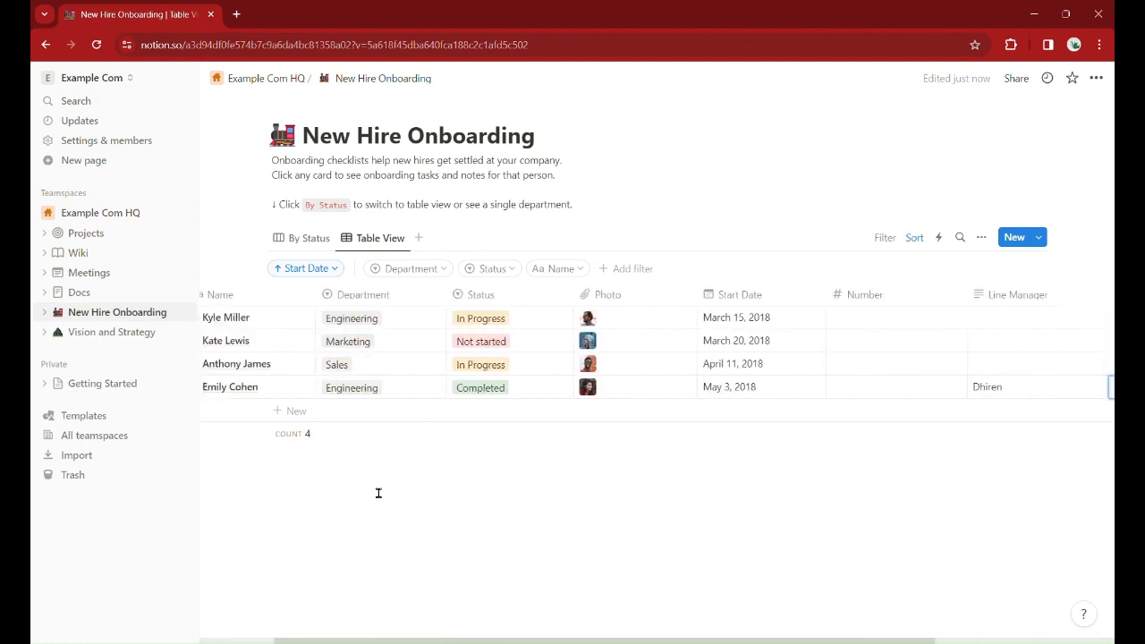
pyautogui.hscroll(3, 379, 493)
pyautogui.hscroll(-1, 378, 493)
pyautogui.hscroll(-3, 378, 493)
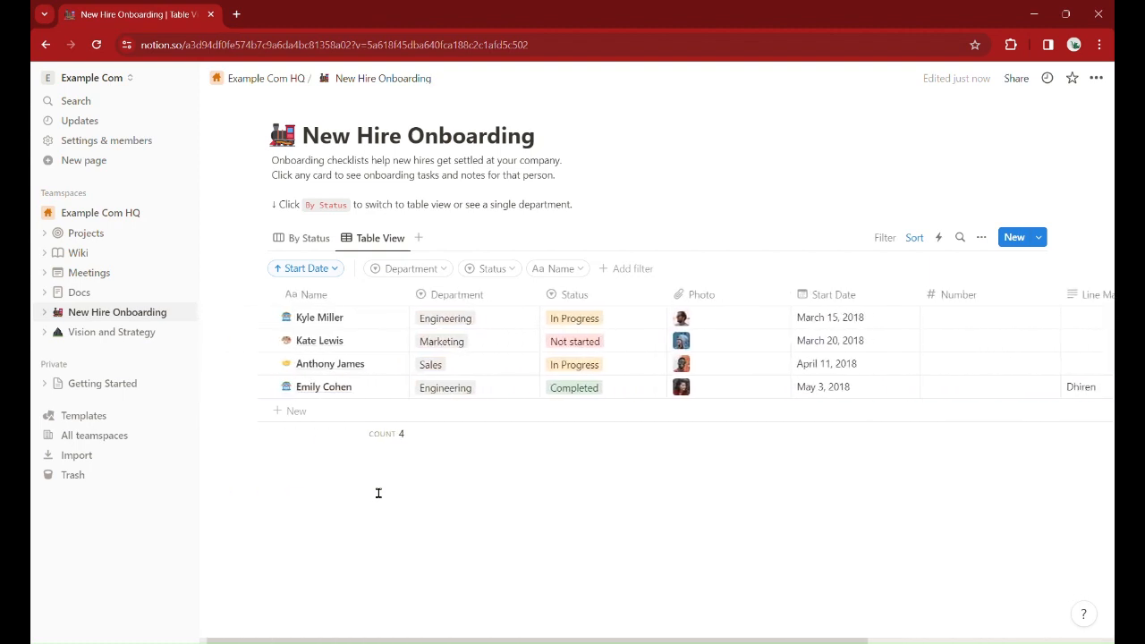
pyautogui.hscroll(2, 379, 493)
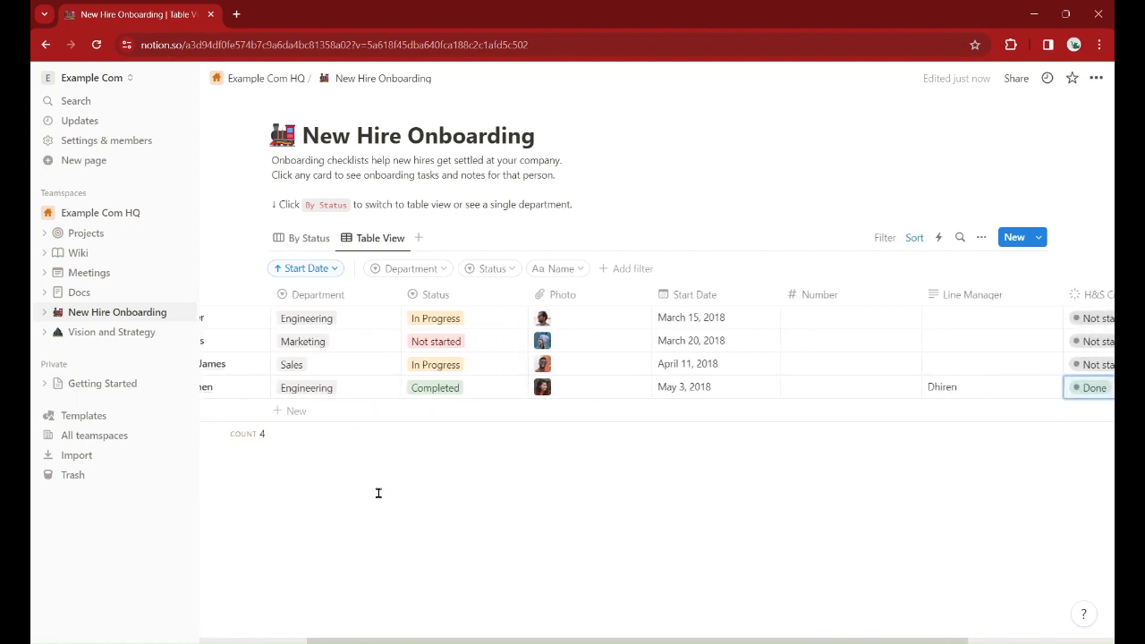
pyautogui.hscroll(2, 379, 493)
pyautogui.hscroll(-3, 378, 493)
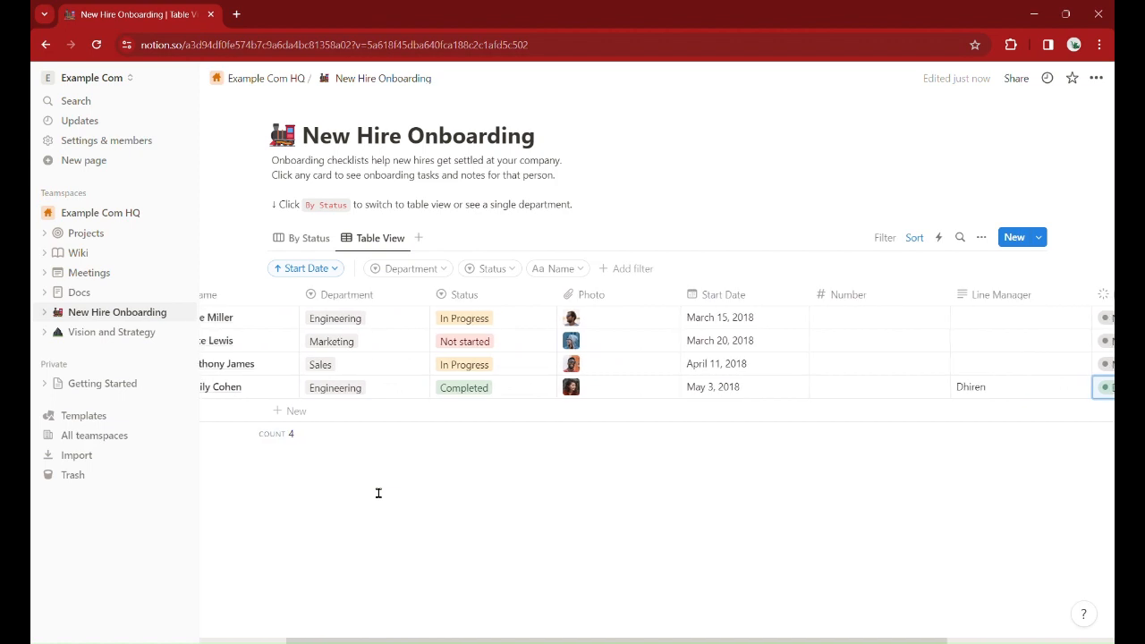
pyautogui.hscroll(-2, 378, 493)
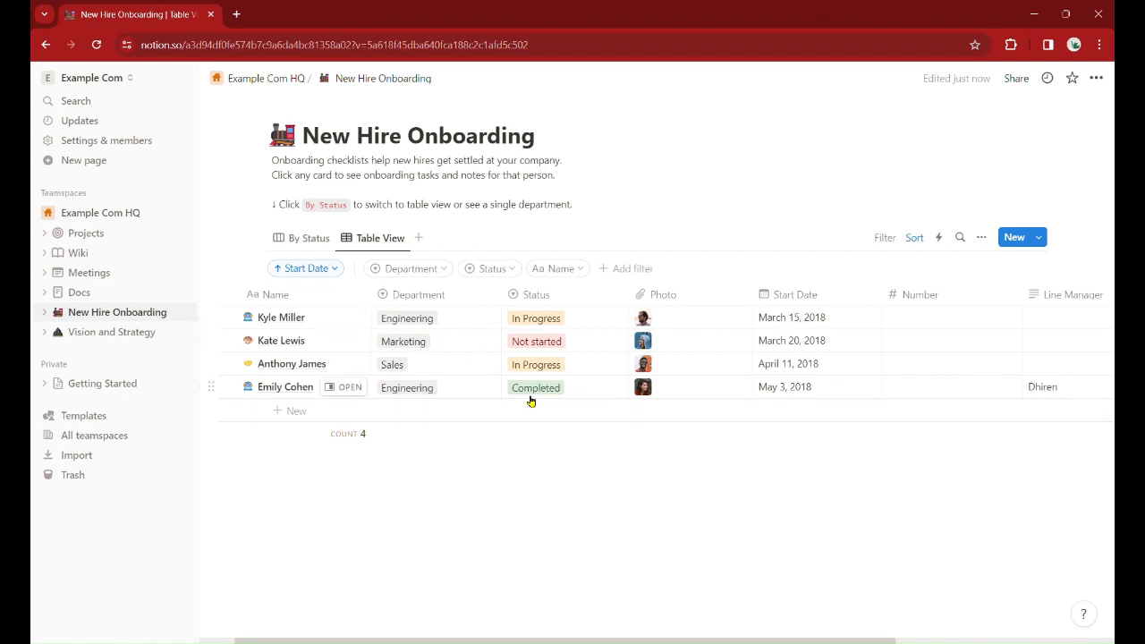
pyautogui.hscroll(3, 530, 400)
pyautogui.hscroll(3, 530, 401)
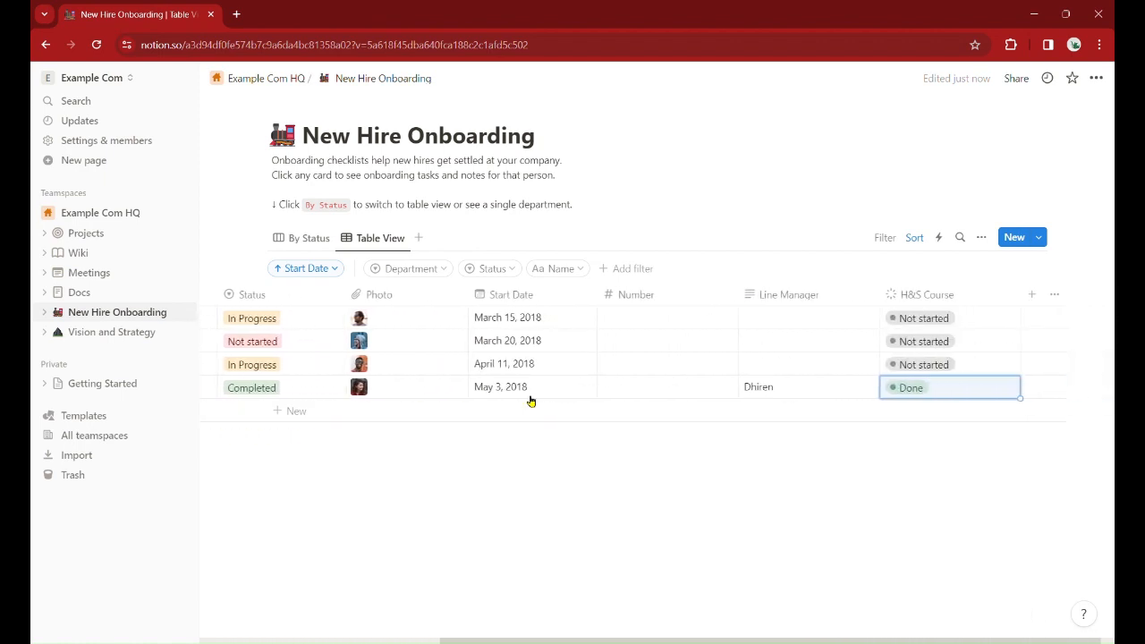
# - Show the new hires on the By Status board and return to Table View
pyautogui.hscroll(-5, 530, 401)
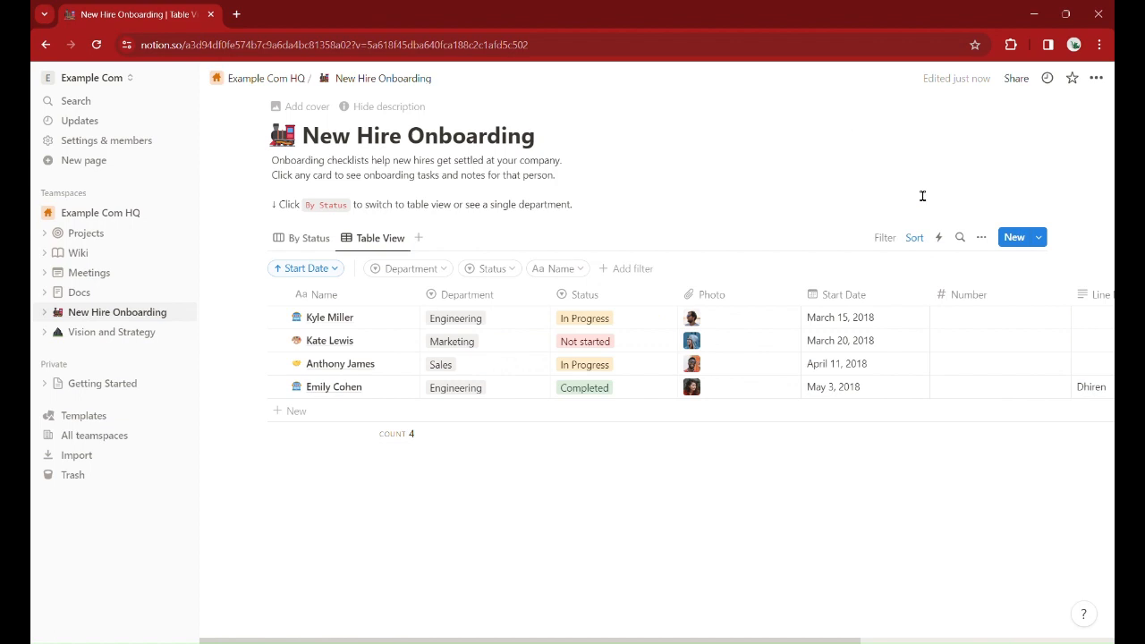
pyautogui.click(319, 237)
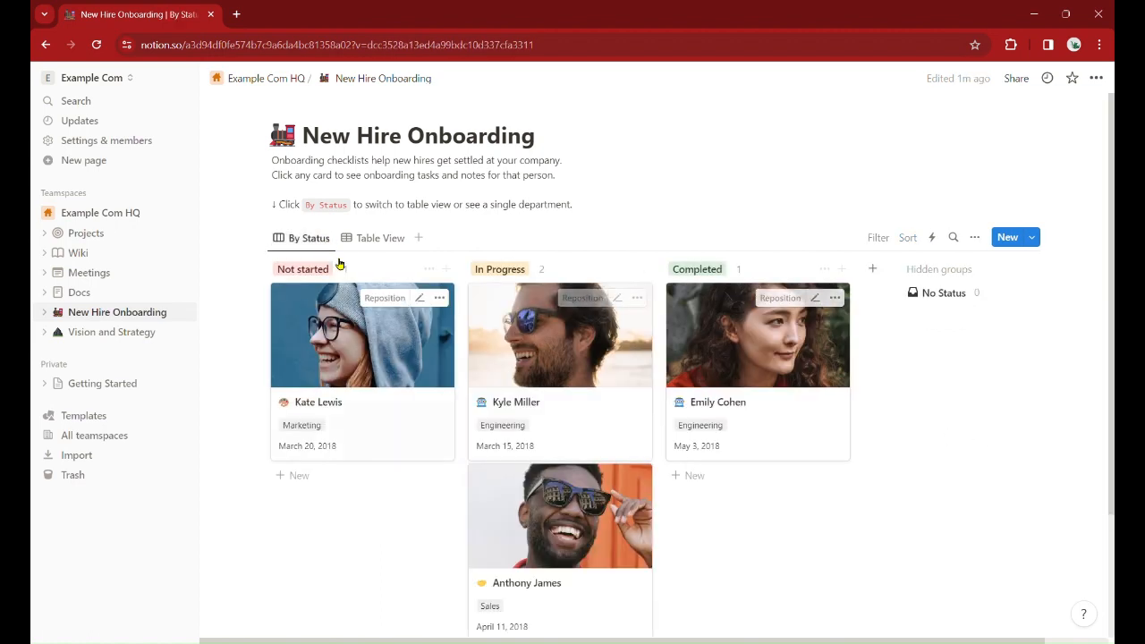
pyautogui.click(379, 238)
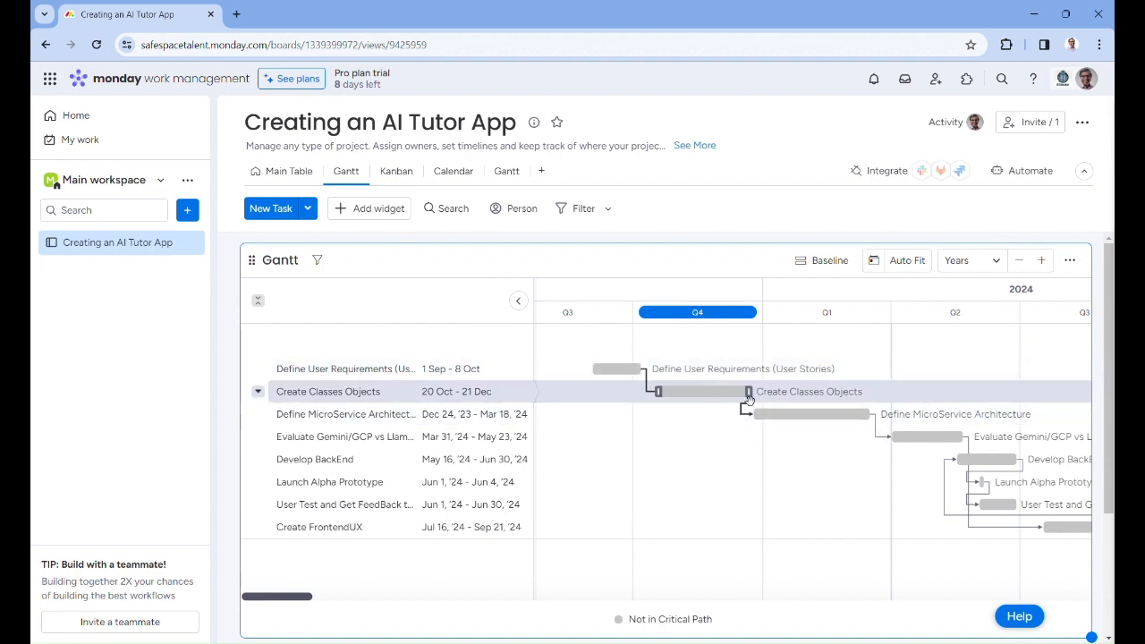
# - In monday.com, reschedule the Create Classes Objects task on the Gantt chart to 24 Oct - 11 Dec
pyautogui.moveTo(749, 392)
pyautogui.mouseDown()
pyautogui.moveTo(817, 397)
pyautogui.moveTo(731, 391)
pyautogui.mouseUp()
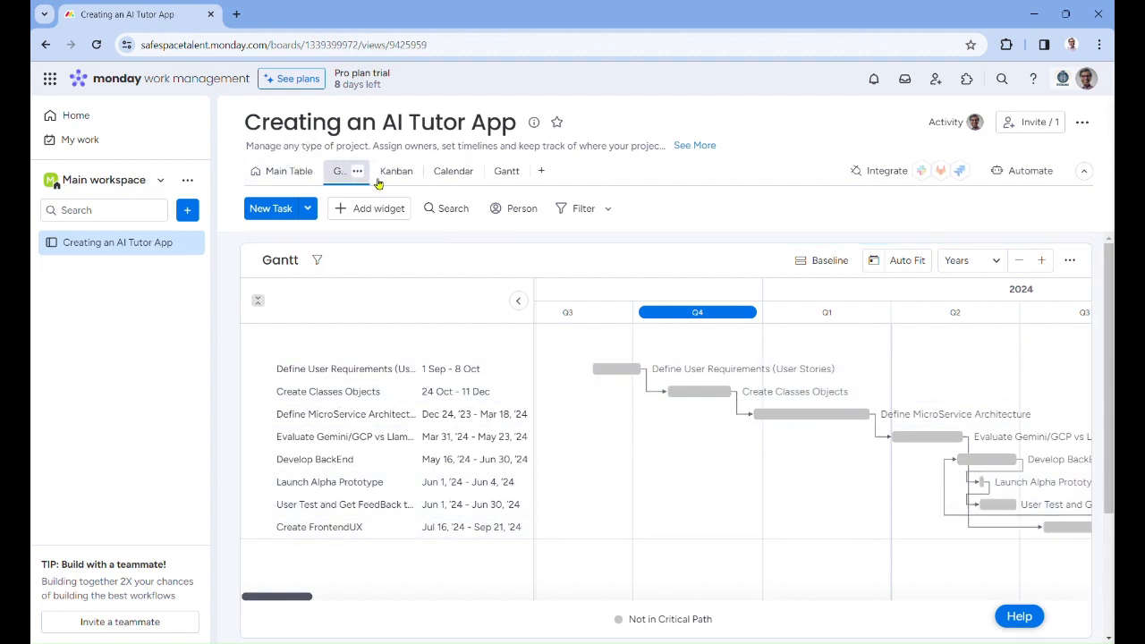
# - Examine the Priority, Dependent On, Notes and Timeline columns in the Main Table of the AI Tutor App board, and open its Kanban view
pyautogui.click(279, 176)
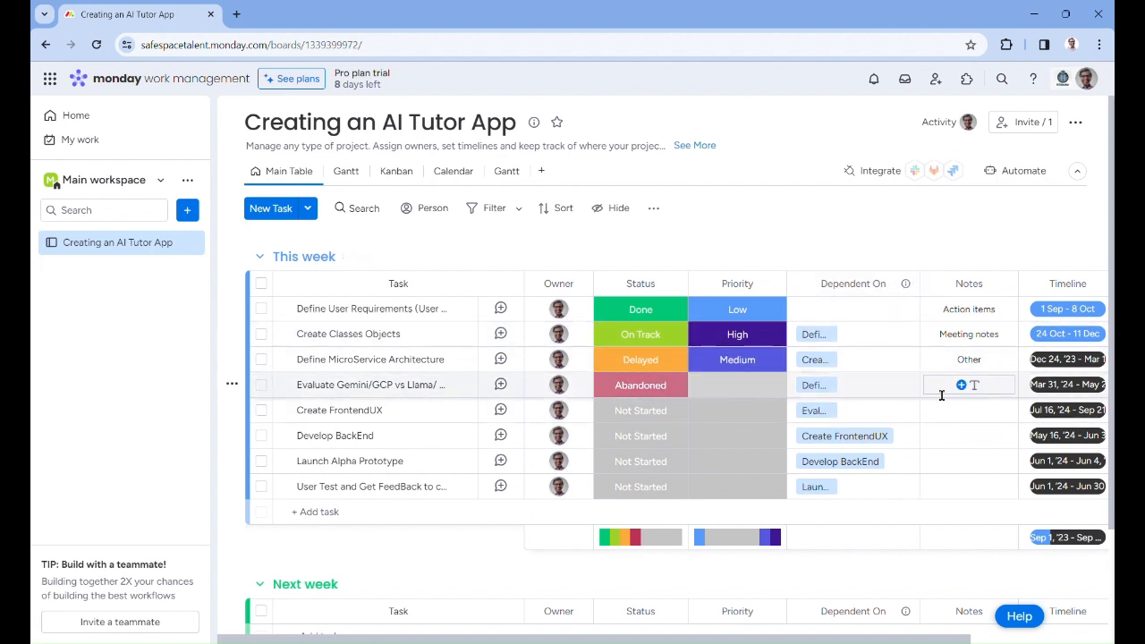
pyautogui.hscroll(3, 940, 385)
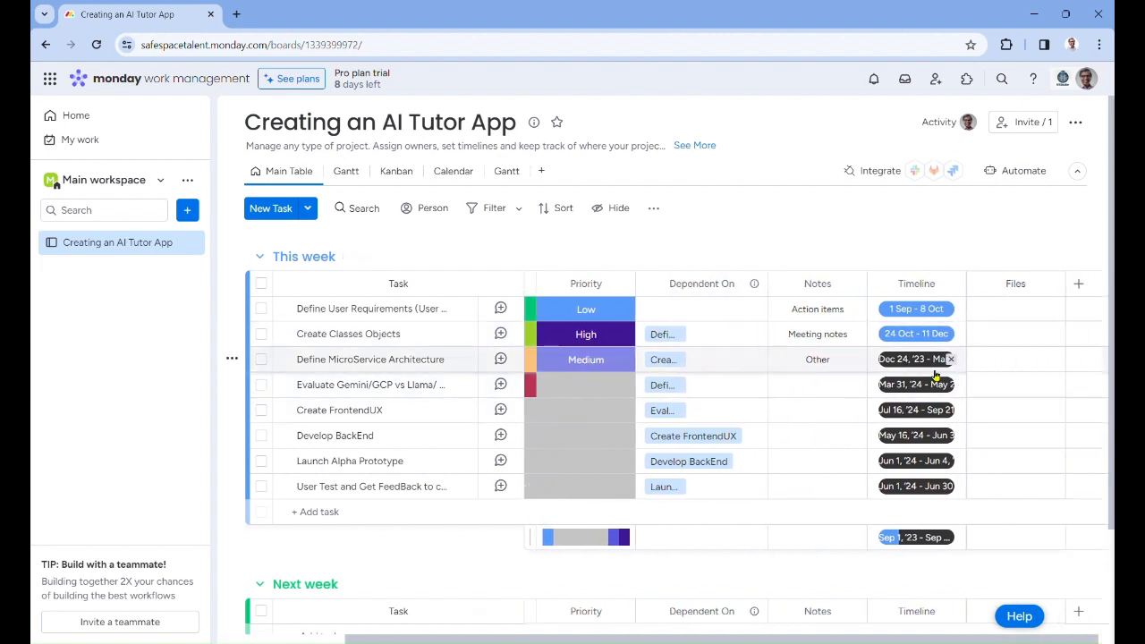
pyautogui.hscroll(-2, 936, 376)
pyautogui.hscroll(2, 937, 376)
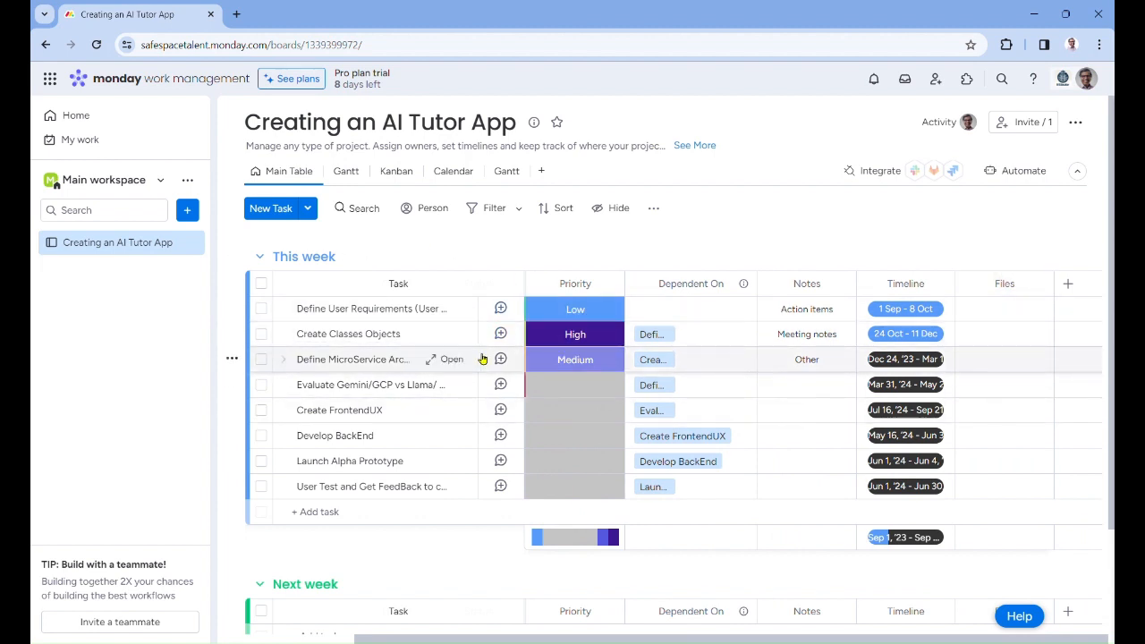
pyautogui.hscroll(-2, 474, 358)
pyautogui.hscroll(2, 475, 358)
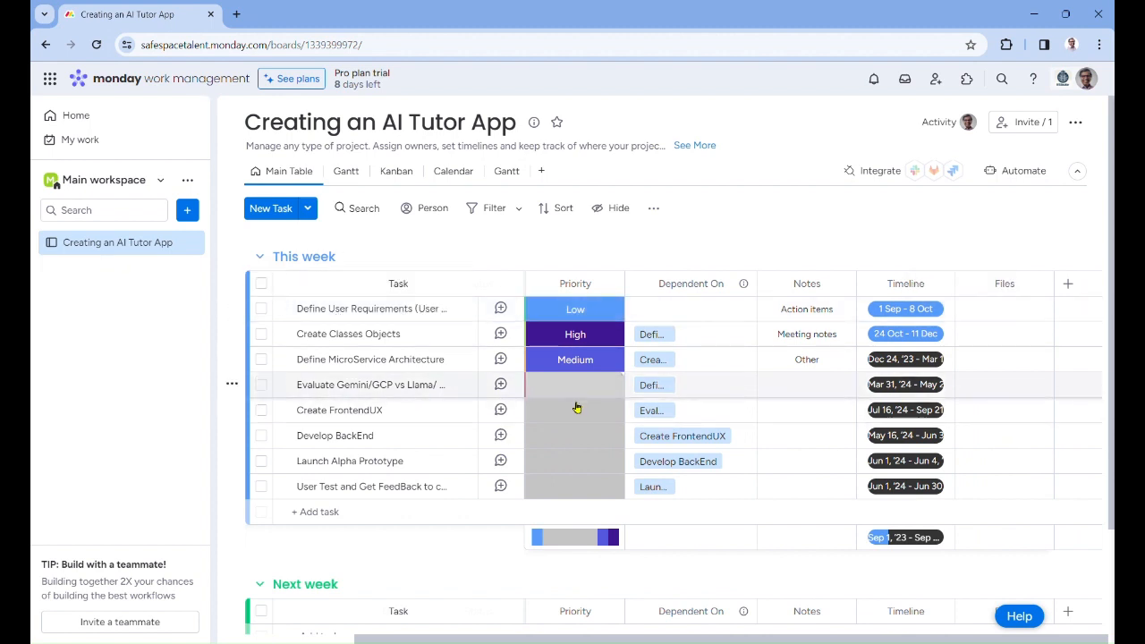
pyautogui.click(403, 171)
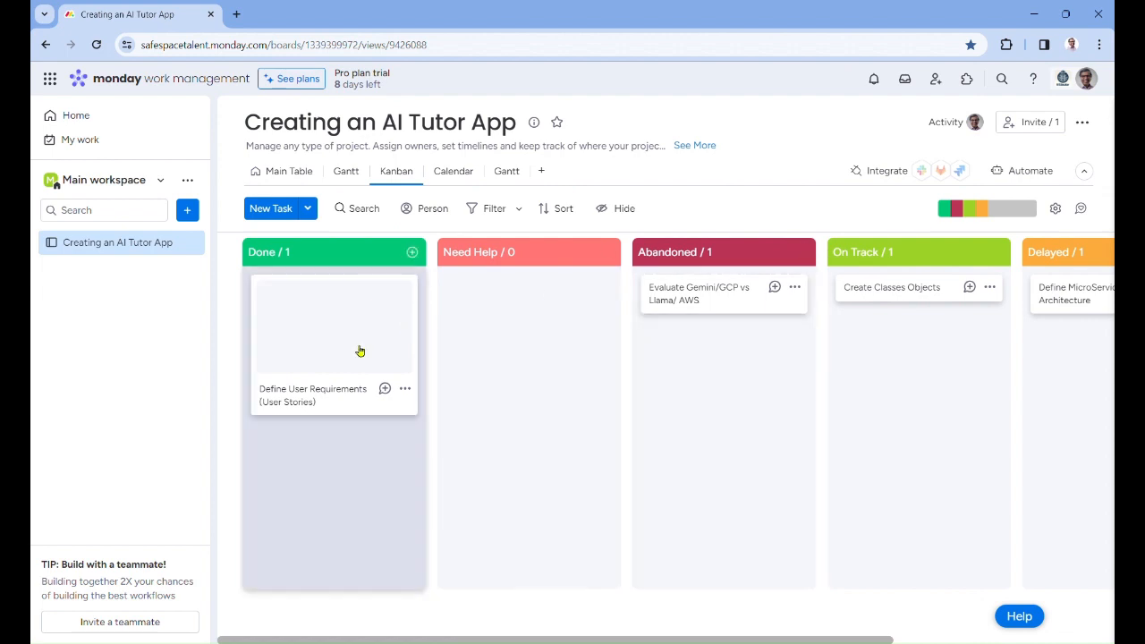
# - Examine the task cards across the Kanban columns from Done to Not Started, and show the tasks on the Gantt chart
pyautogui.hscroll(3, 683, 318)
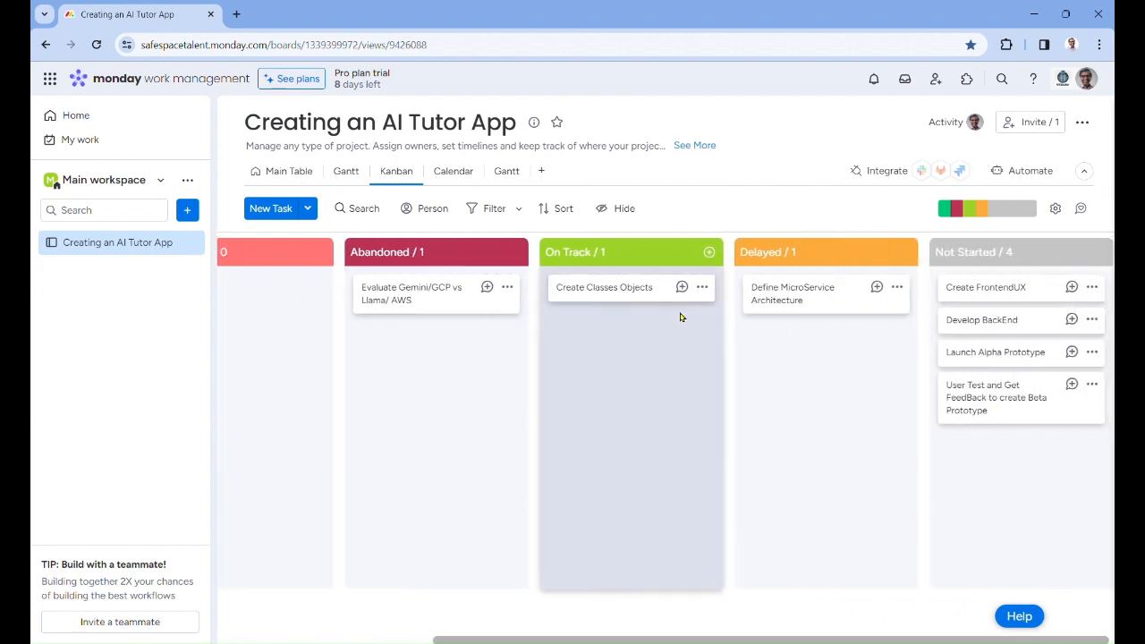
pyautogui.hscroll(-5, 680, 318)
pyautogui.hscroll(3, 680, 318)
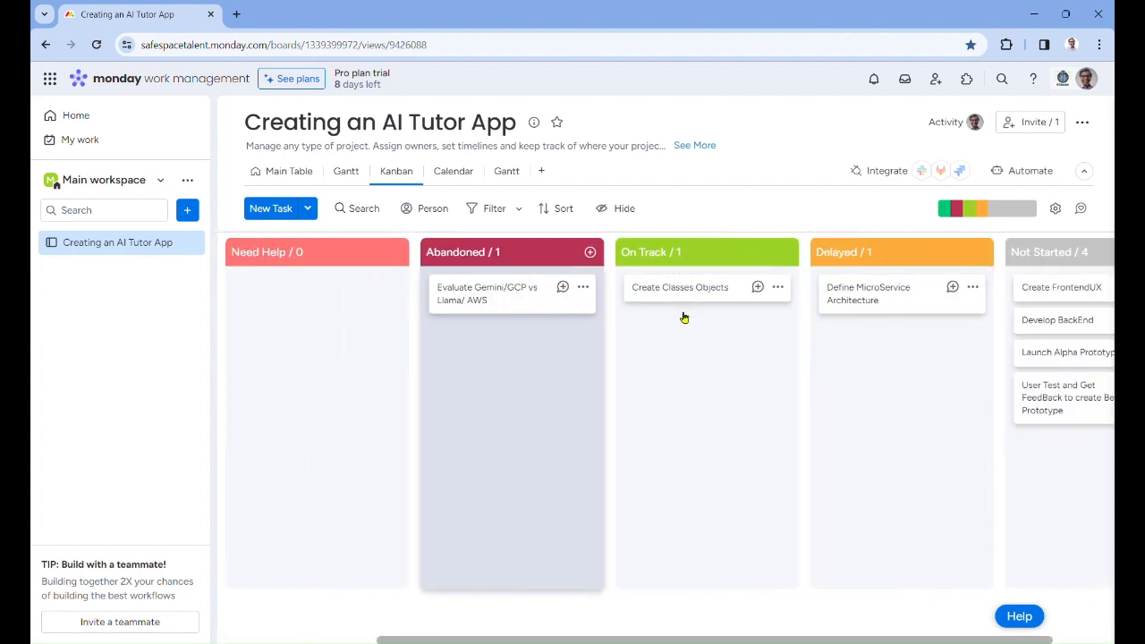
pyautogui.hscroll(-1, 681, 318)
pyautogui.hscroll(-2, 680, 318)
pyautogui.hscroll(2, 680, 318)
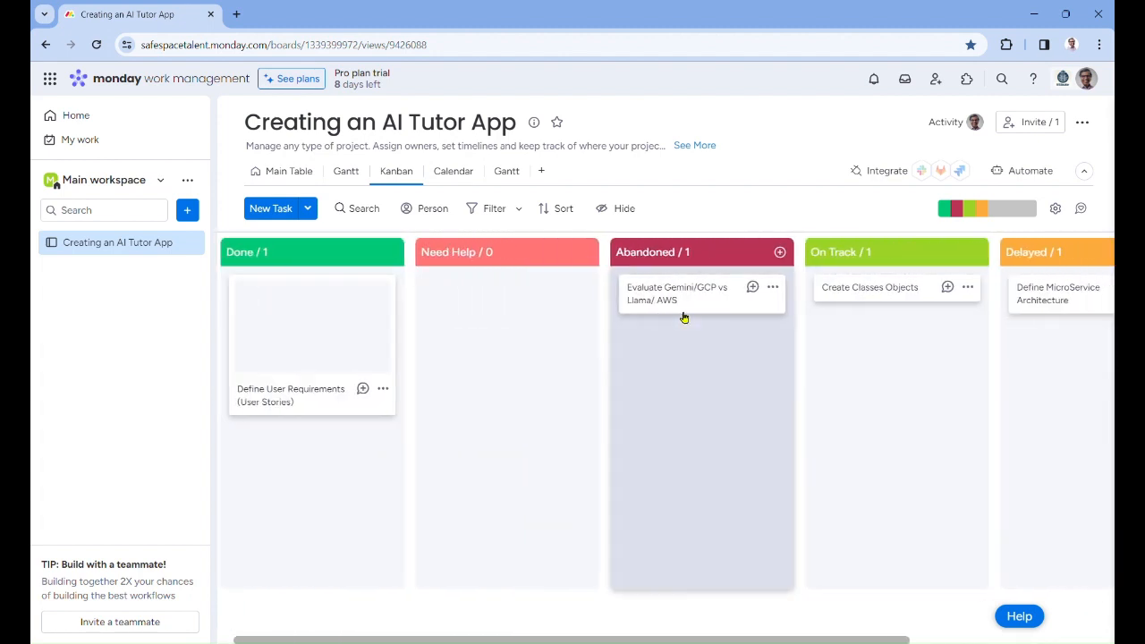
pyautogui.hscroll(-2, 680, 318)
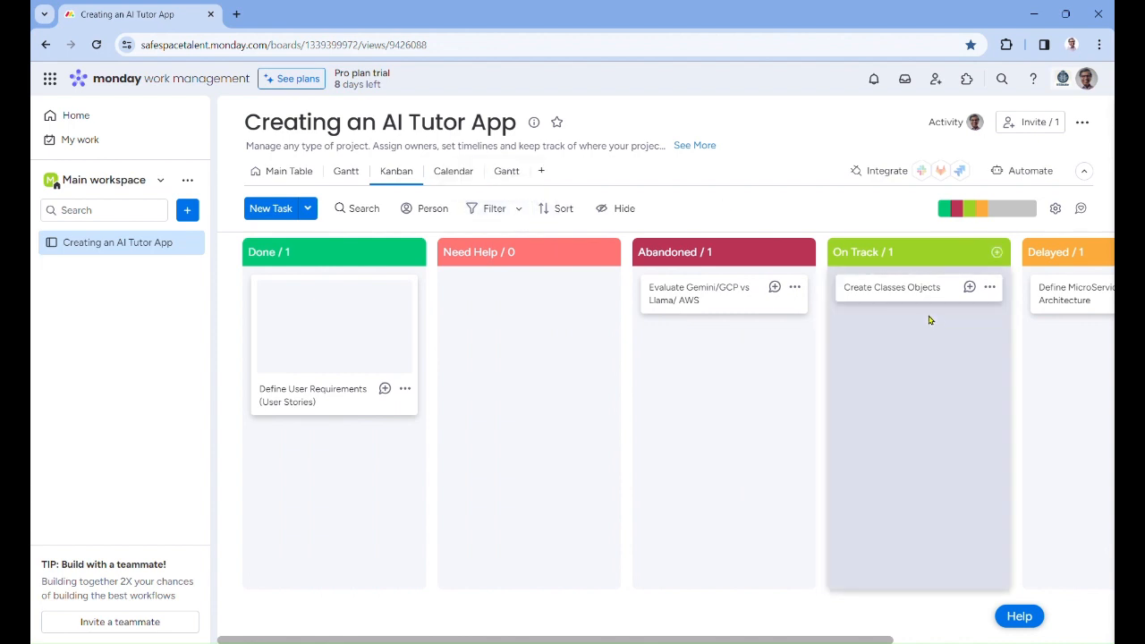
pyautogui.click(347, 175)
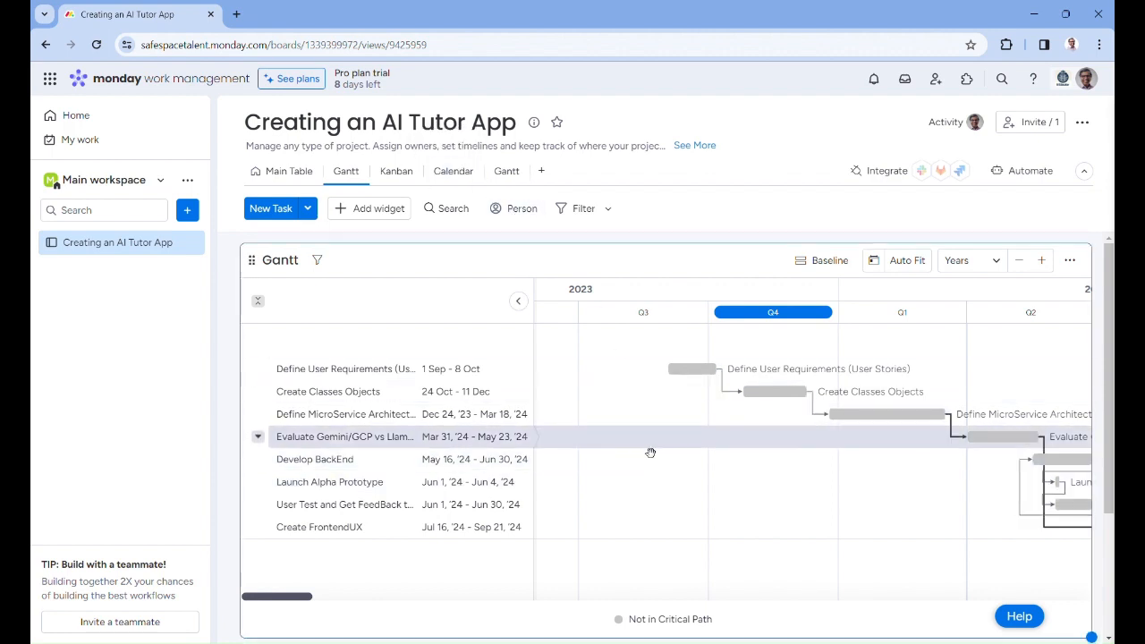
pyautogui.hscroll(2, 650, 453)
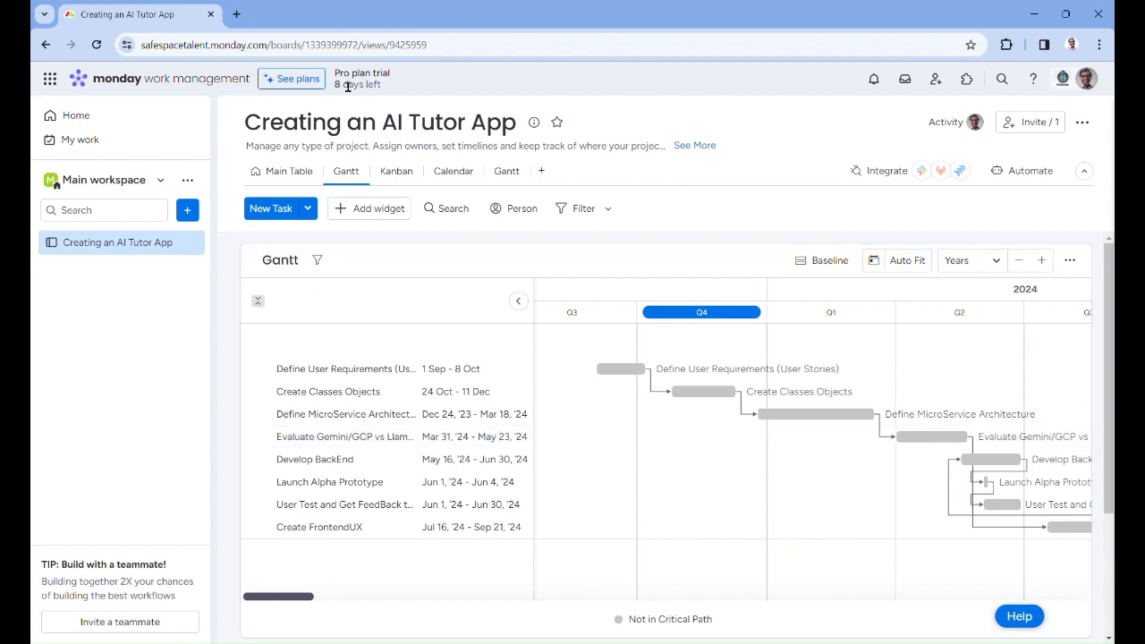
# - Open the subscription plans and set the team size to 20 seats
pyautogui.click(309, 84)
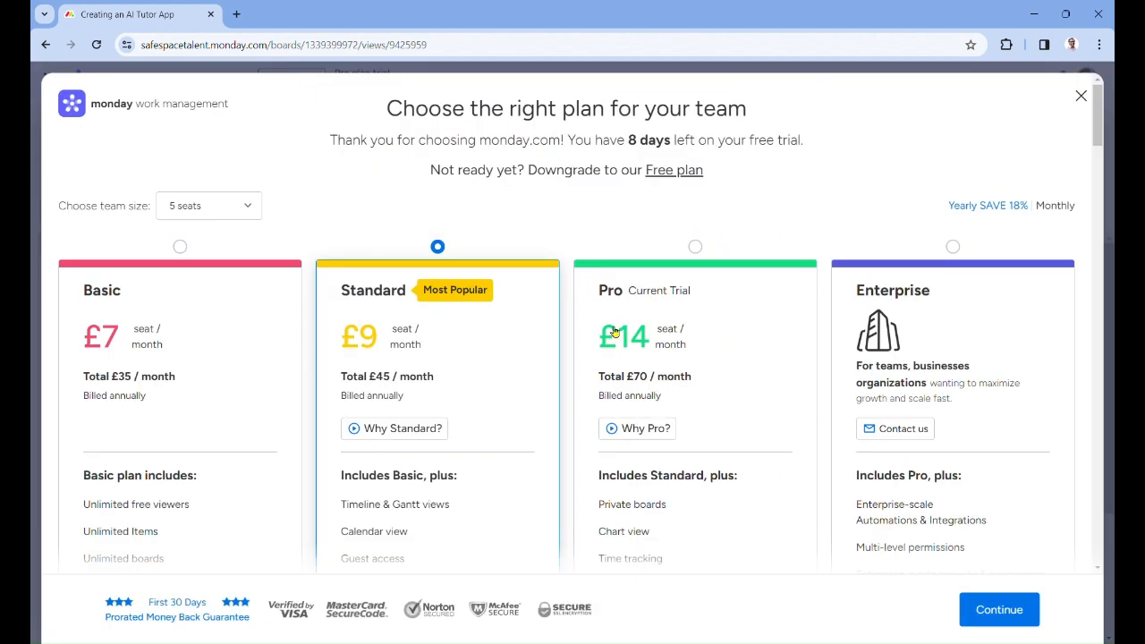
pyautogui.scroll(-2, 519, 309)
pyautogui.scroll(2, 545, 308)
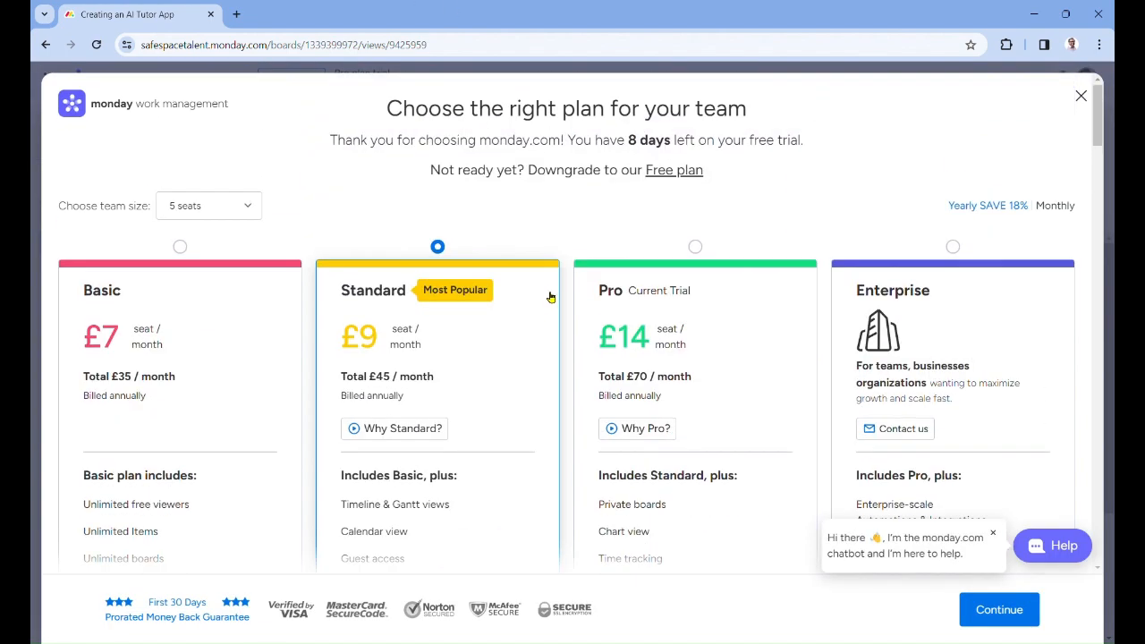
pyautogui.click(250, 206)
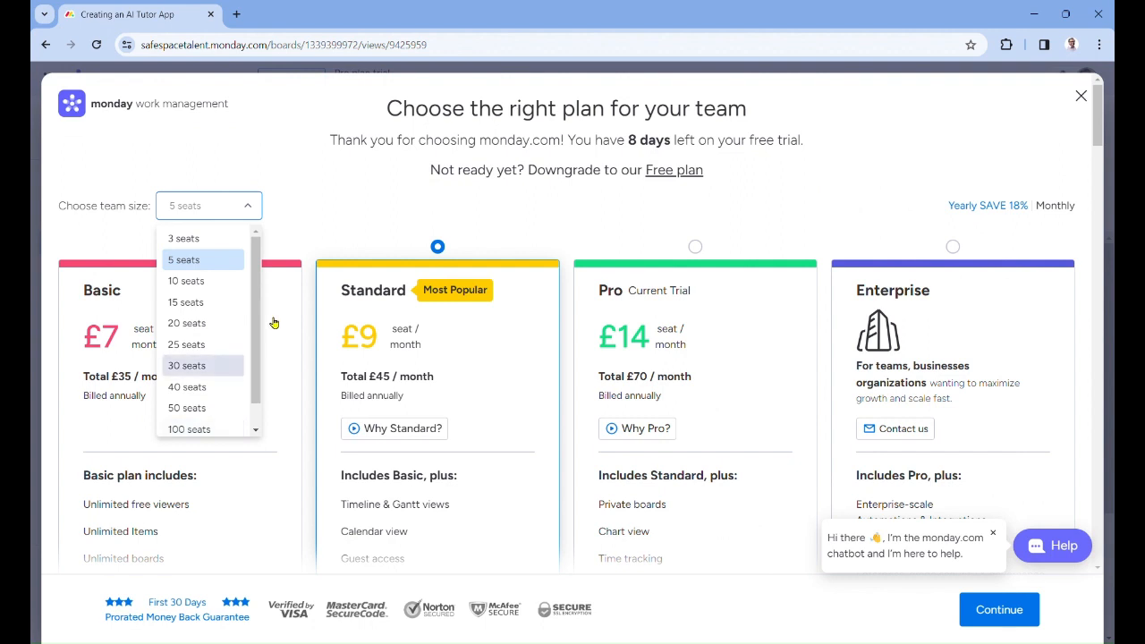
pyautogui.scroll(-1, 241, 398)
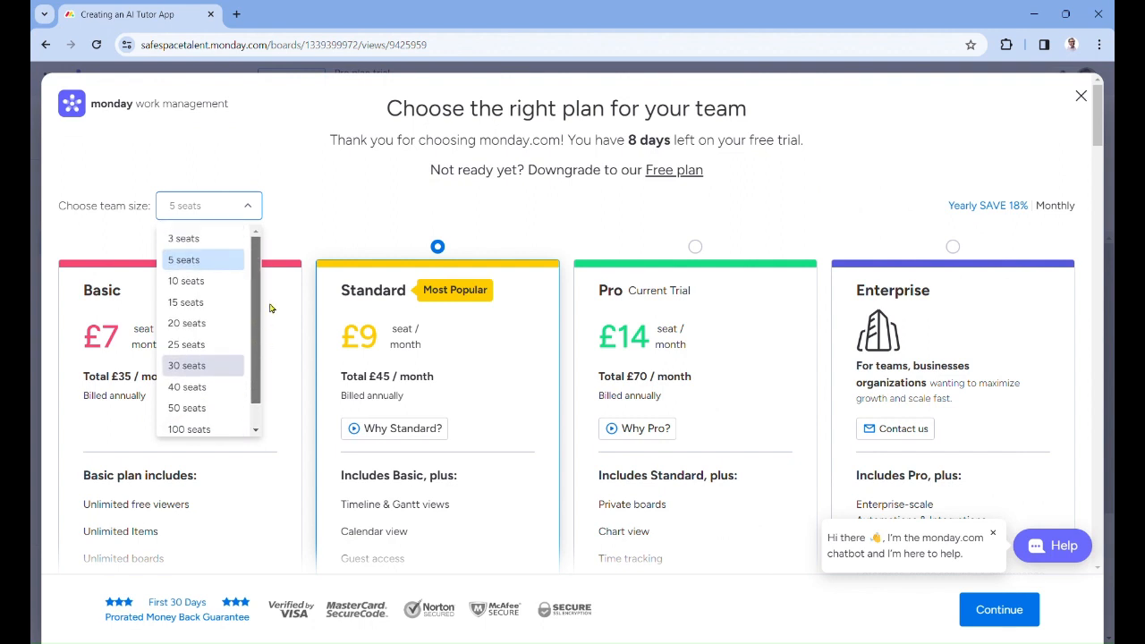
pyautogui.scroll(1, 251, 313)
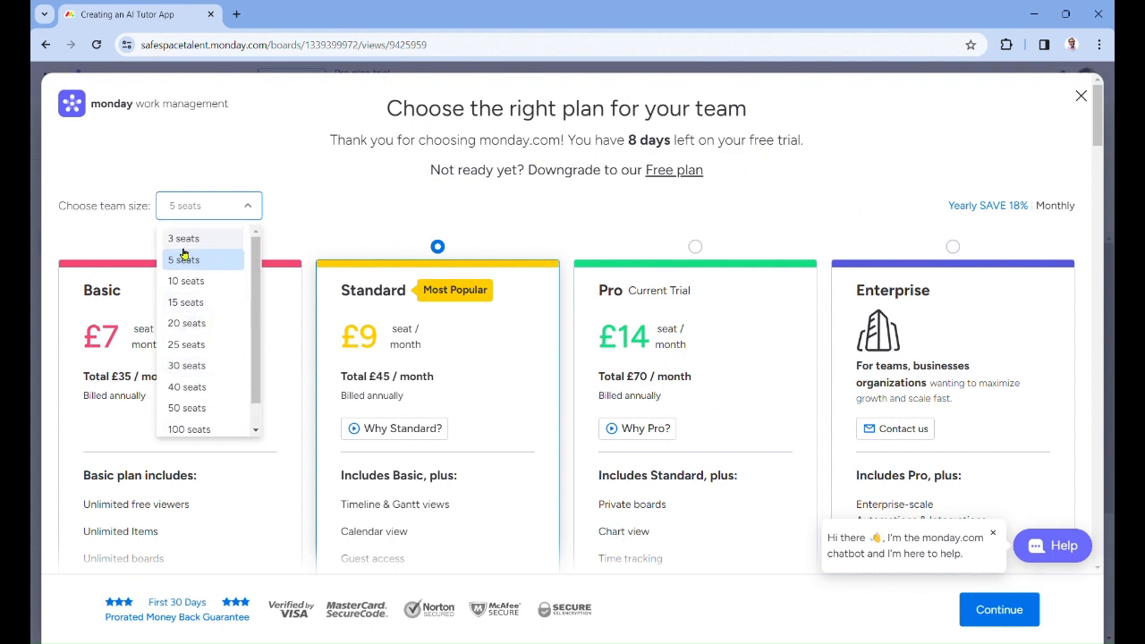
pyautogui.click(196, 324)
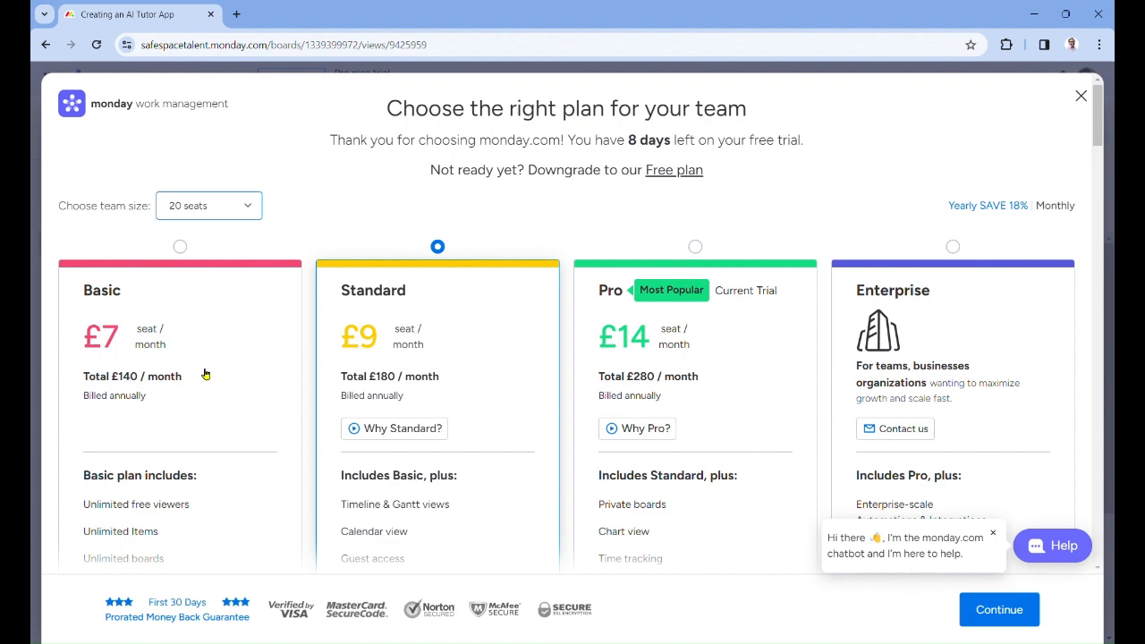
# - Examine the features included in the Basic, Standard, Pro and Enterprise plans and the detailed comparison table from Essentials down to Integrations
pyautogui.scroll(-2, 199, 381)
pyautogui.scroll(2, 237, 322)
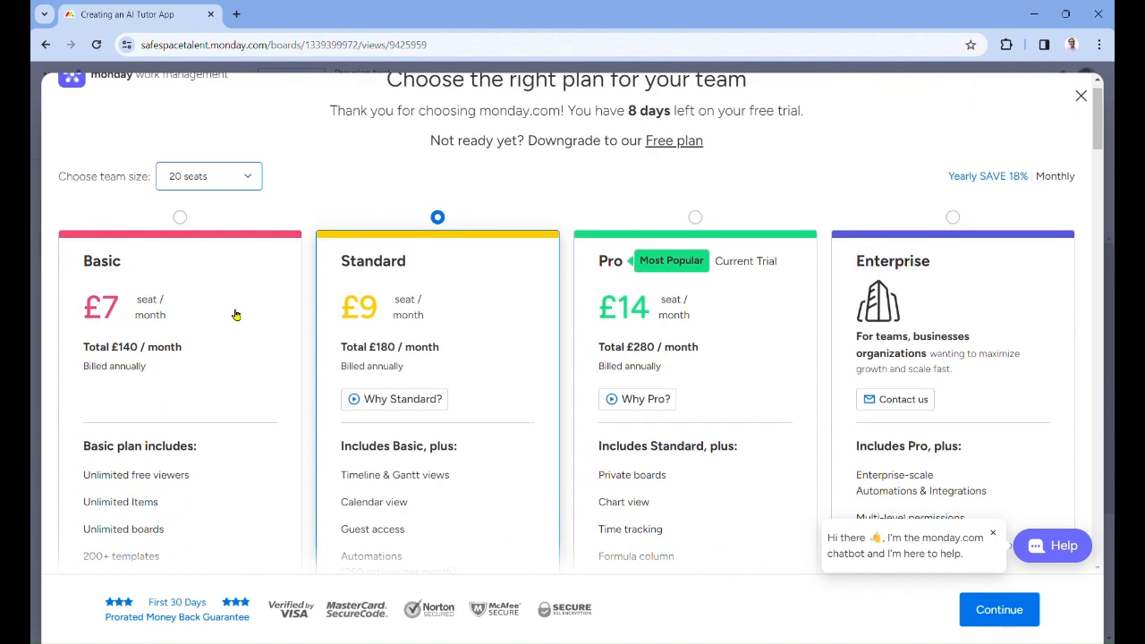
pyautogui.scroll(-2, 237, 322)
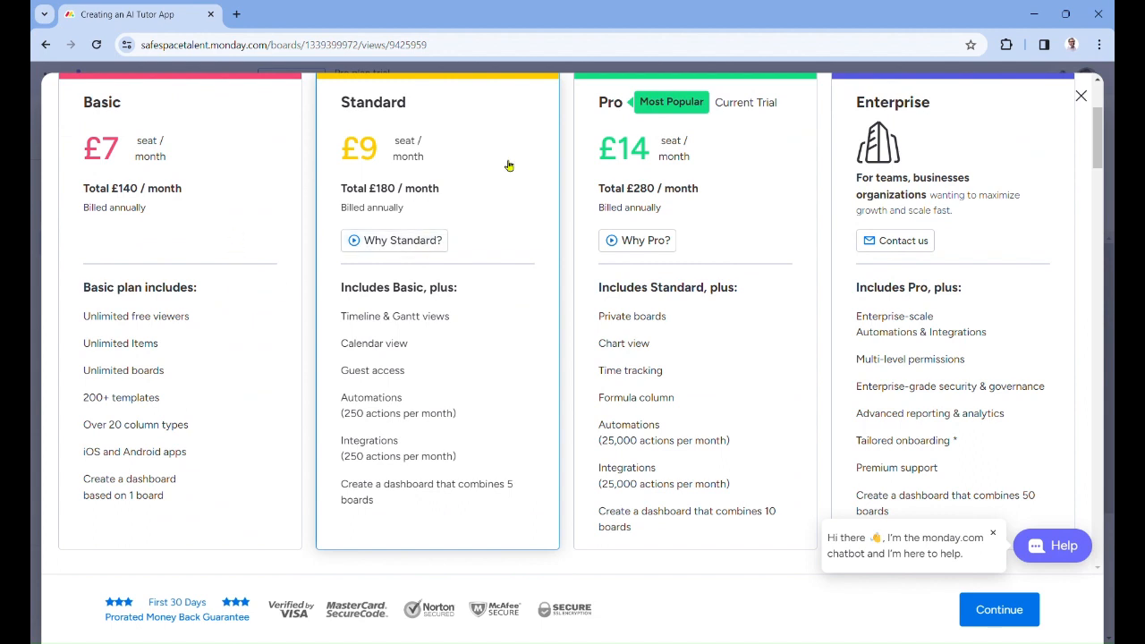
pyautogui.scroll(-4, 435, 393)
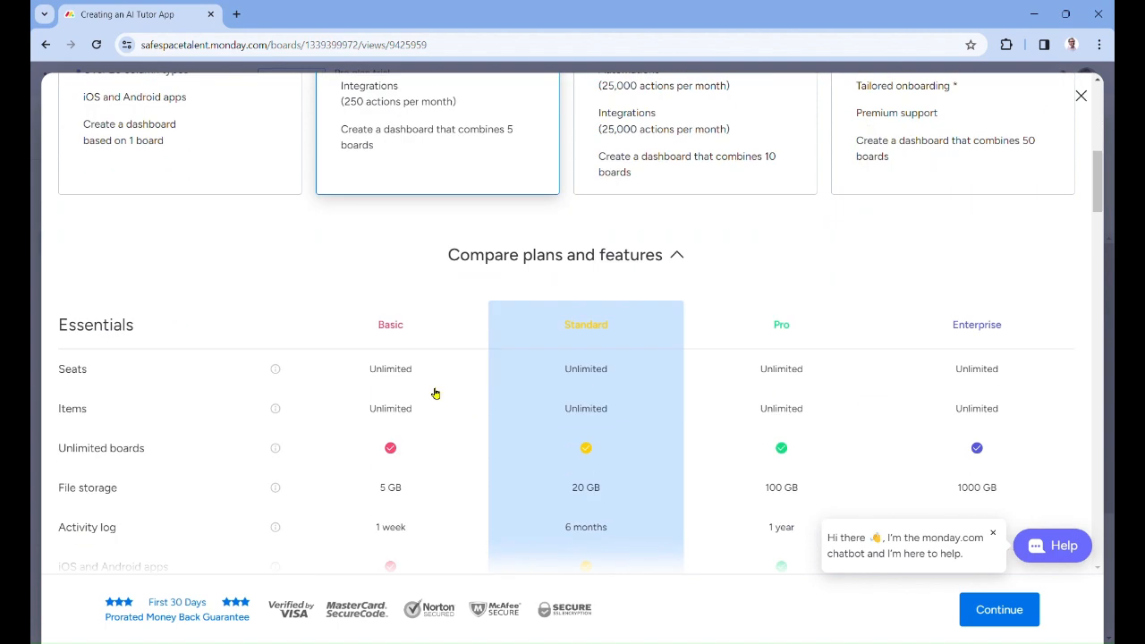
pyautogui.scroll(-2, 435, 394)
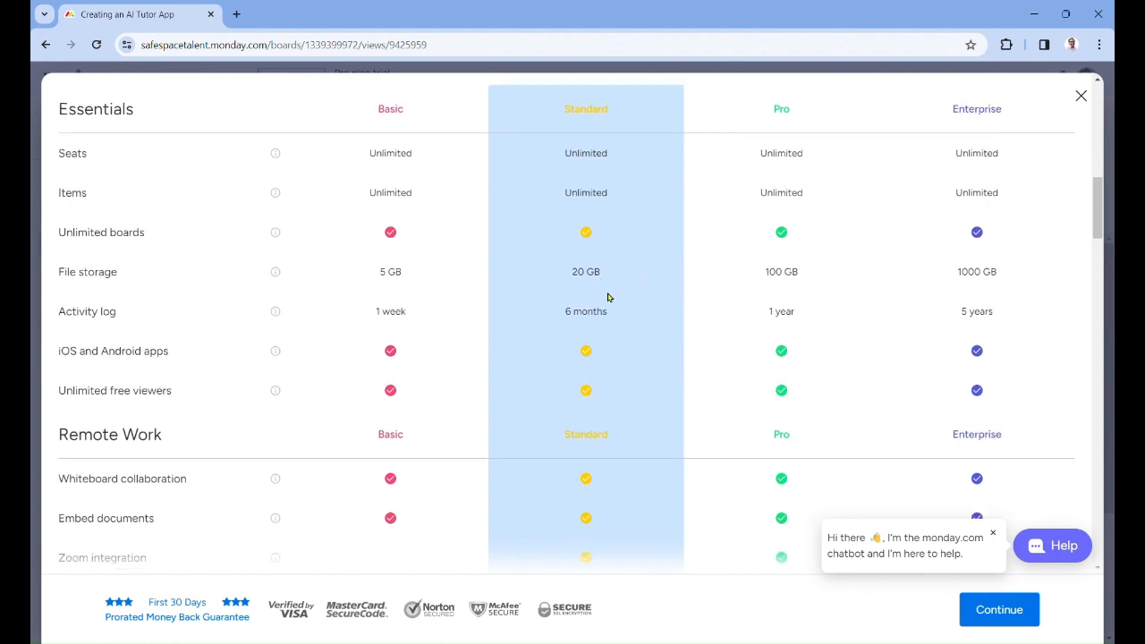
pyautogui.scroll(-4, 616, 296)
pyautogui.scroll(-4, 627, 314)
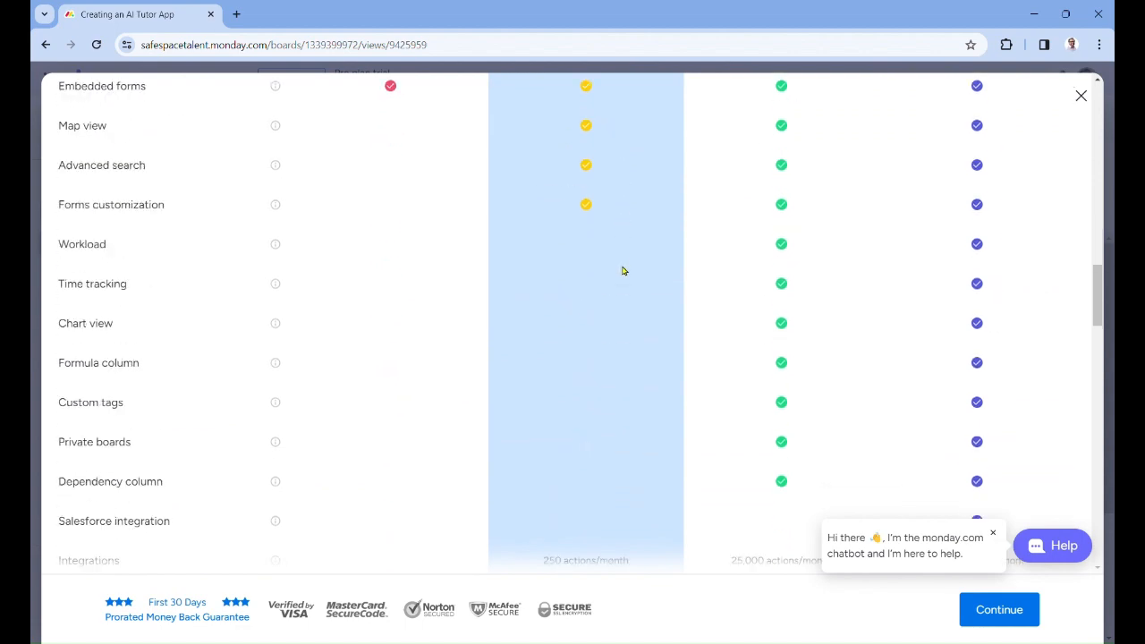
pyautogui.scroll(8, 621, 273)
pyautogui.scroll(1, 621, 281)
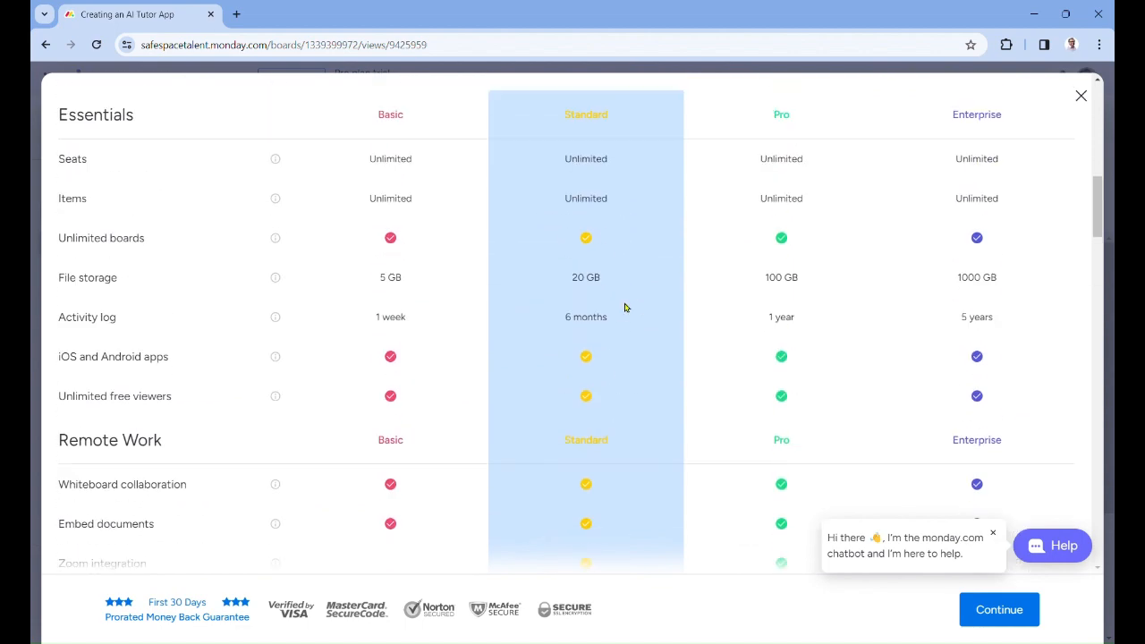
# - Dismiss the chatbot greeting and review the Essentials comparison against the plan cards' prices and feature lists
pyautogui.scroll(3, 624, 308)
pyautogui.scroll(-3, 626, 486)
pyautogui.click(997, 536)
pyautogui.scroll(4, 675, 309)
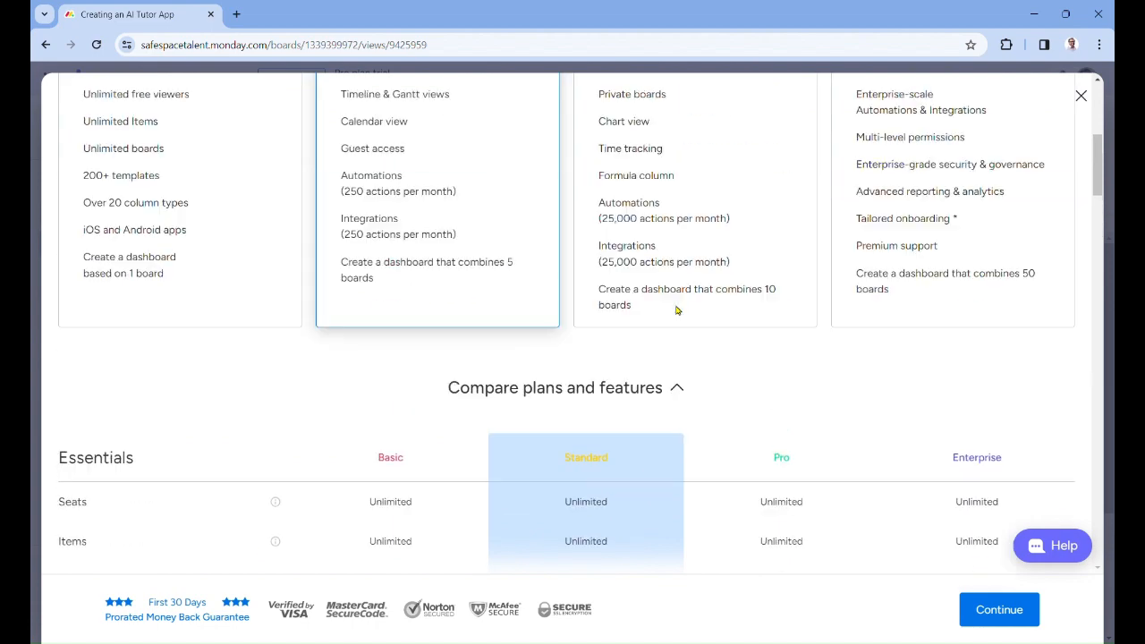
pyautogui.scroll(-2, 675, 309)
pyautogui.scroll(-3, 675, 308)
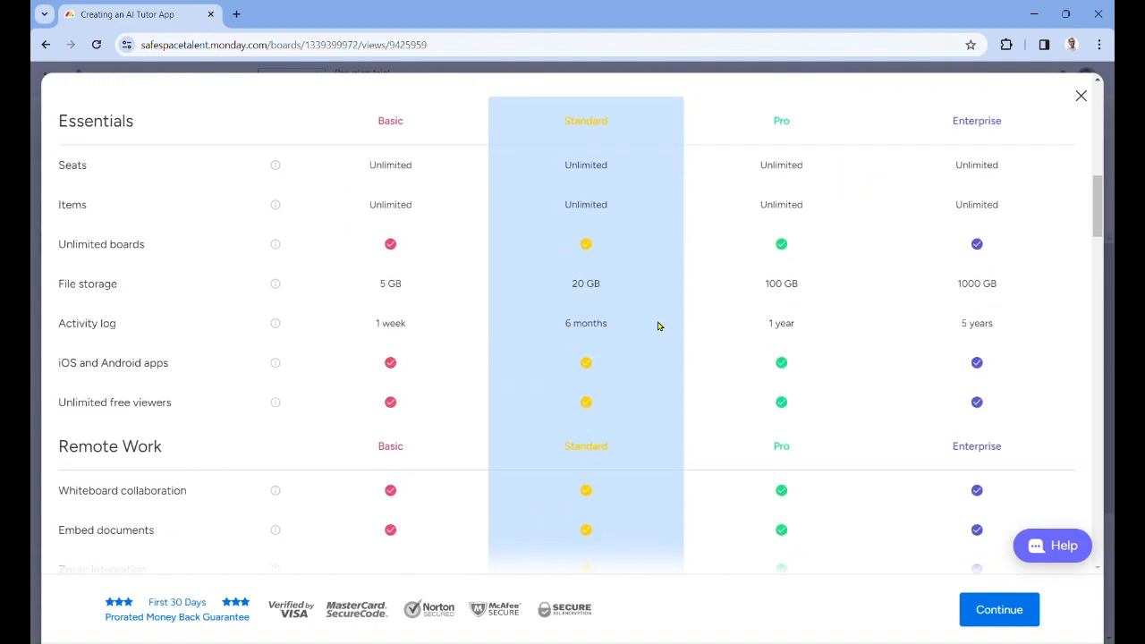
pyautogui.scroll(8, 660, 325)
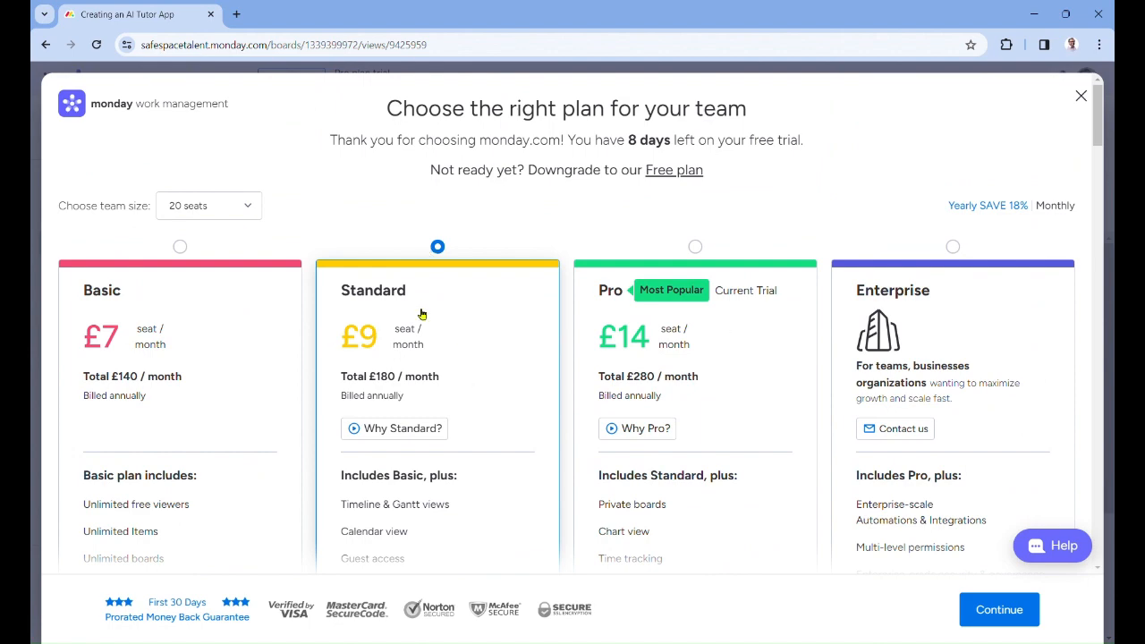
pyautogui.scroll(-2, 627, 394)
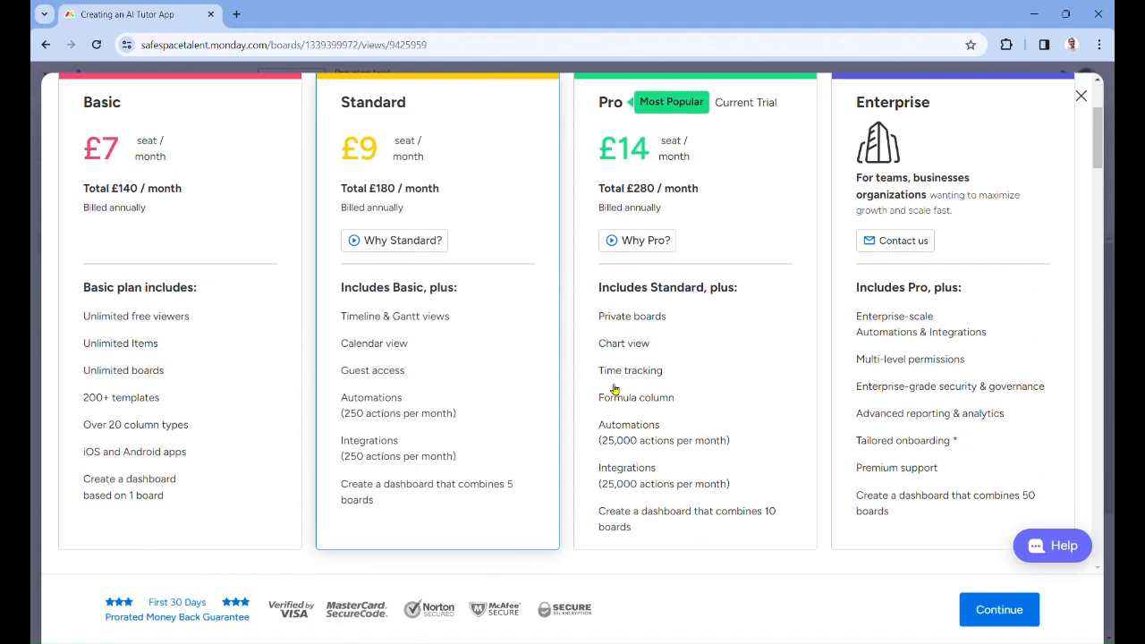
pyautogui.scroll(2, 615, 389)
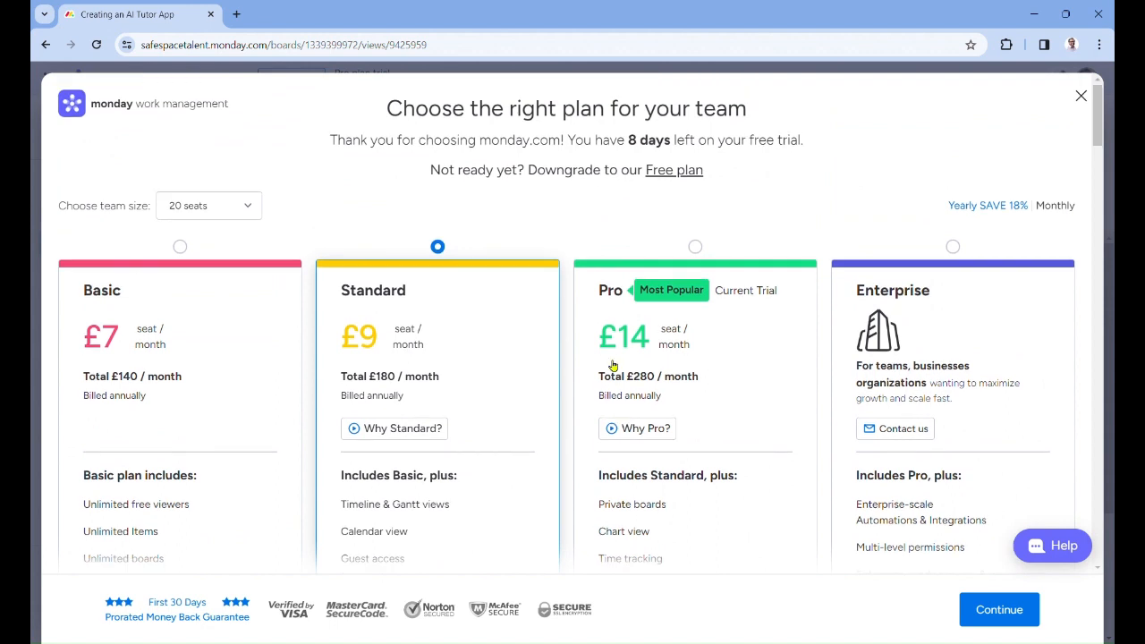